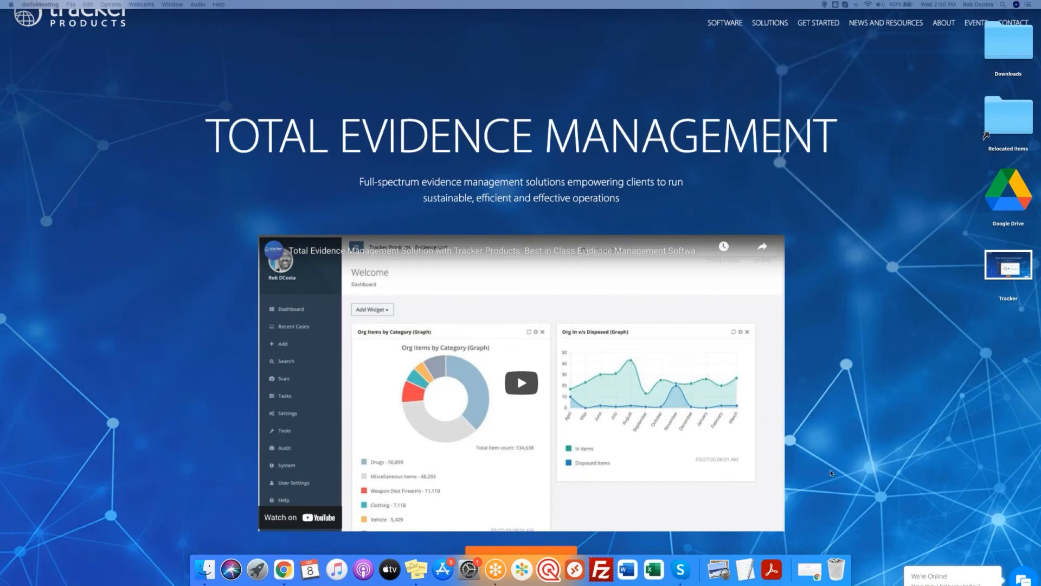
Switch to the Tracker Products site in Chrome and open its Storage Locations page.
{"action": "left_click", "coordinate": [808, 573]}
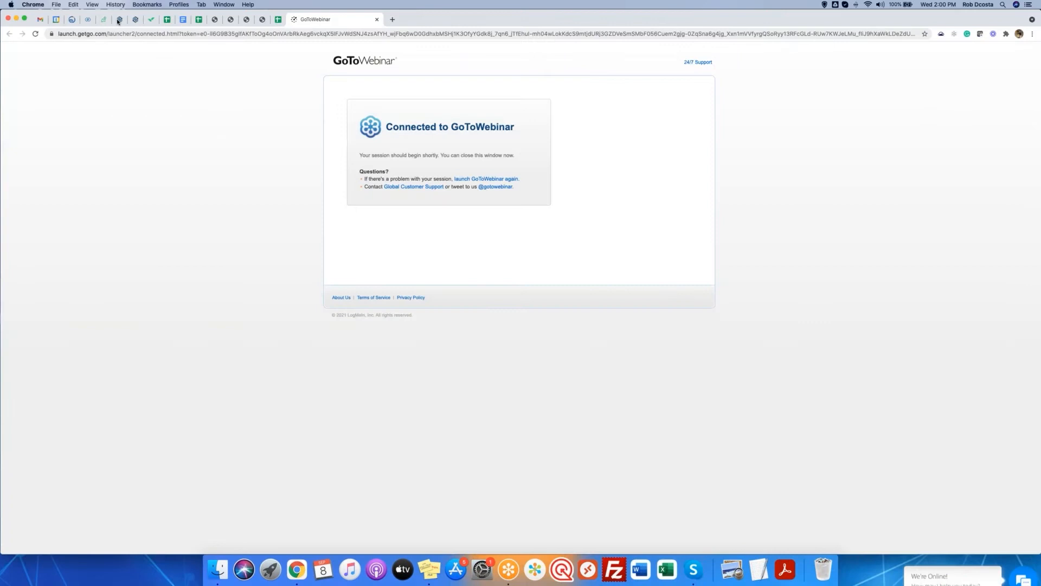
{"action": "left_click", "coordinate": [119, 19]}
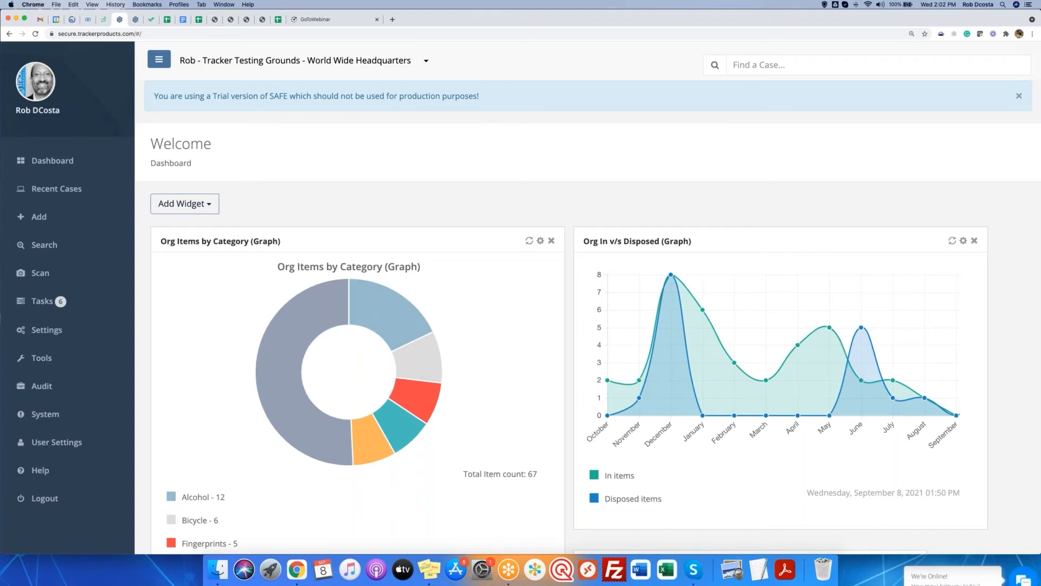
{"action": "left_click", "coordinate": [53, 360]}
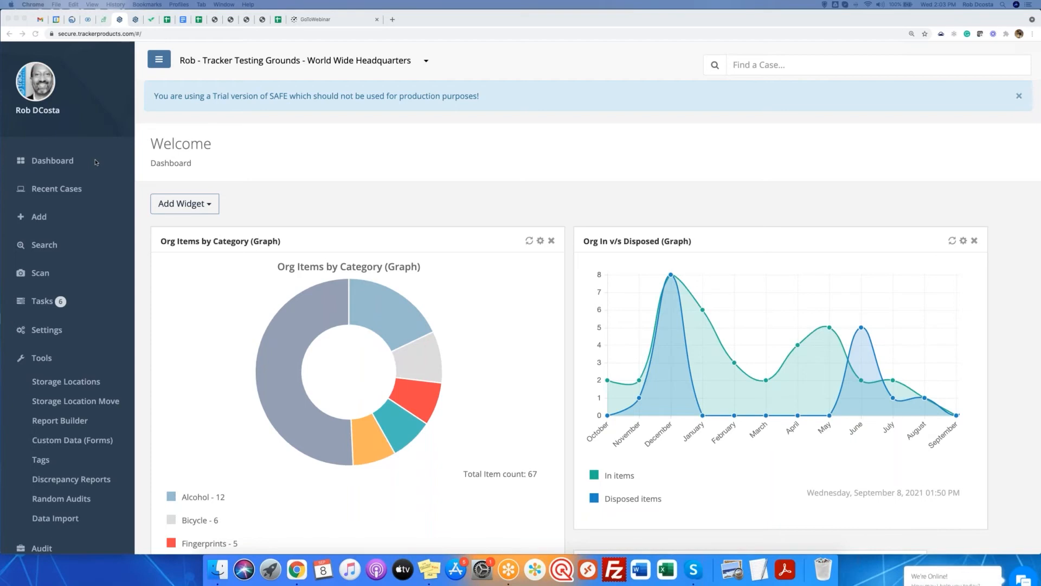
{"action": "left_click", "coordinate": [68, 386]}
{"action": "left_click", "coordinate": [69, 385]}
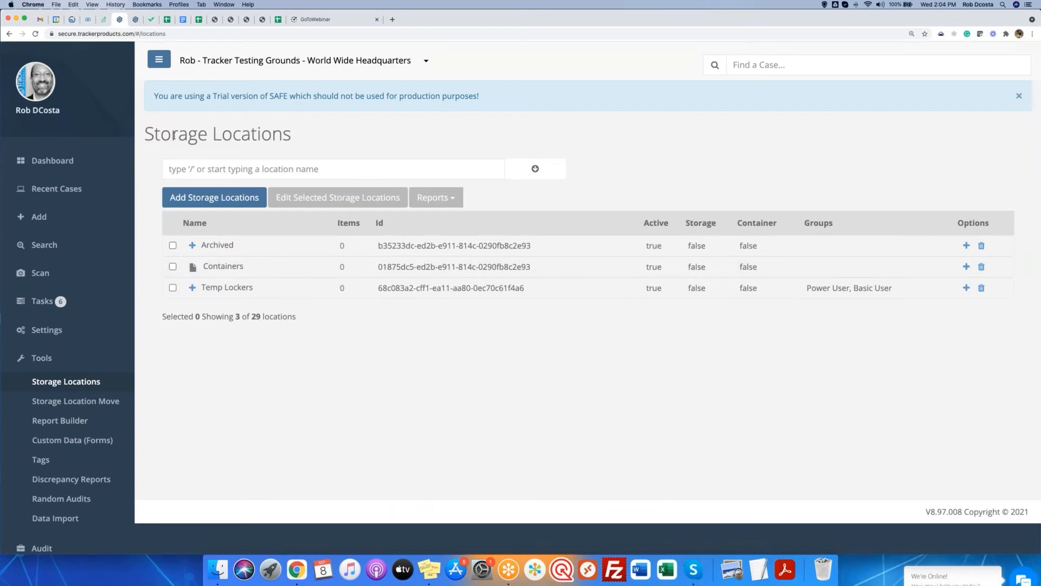
{"action": "left_click_drag", "start_coordinate": [146, 136], "coordinate": [319, 136]}
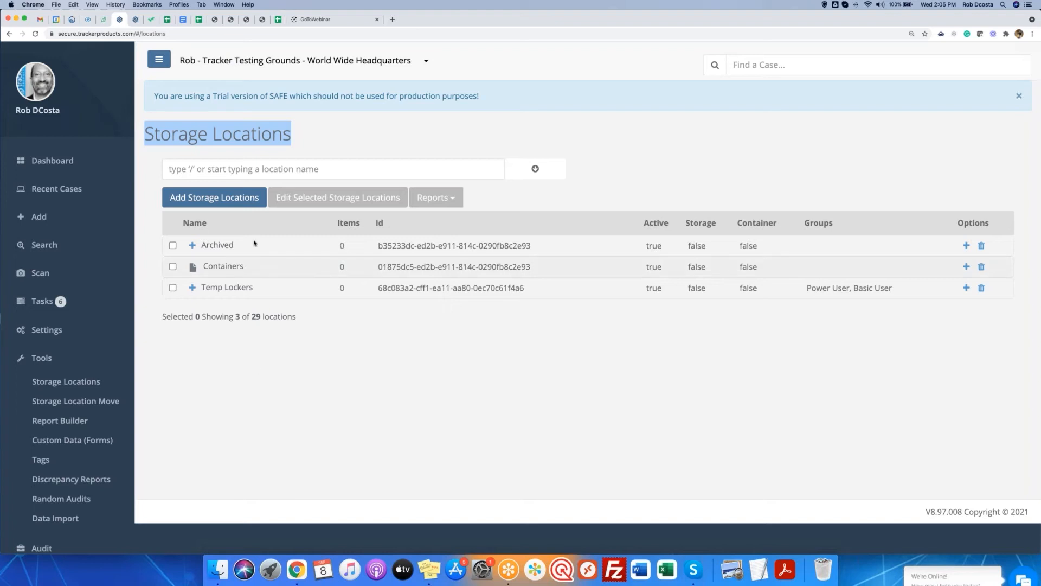
Add a top-level storage location named Building B.
{"action": "left_click", "coordinate": [214, 200]}
{"action": "left_click", "coordinate": [430, 199]}
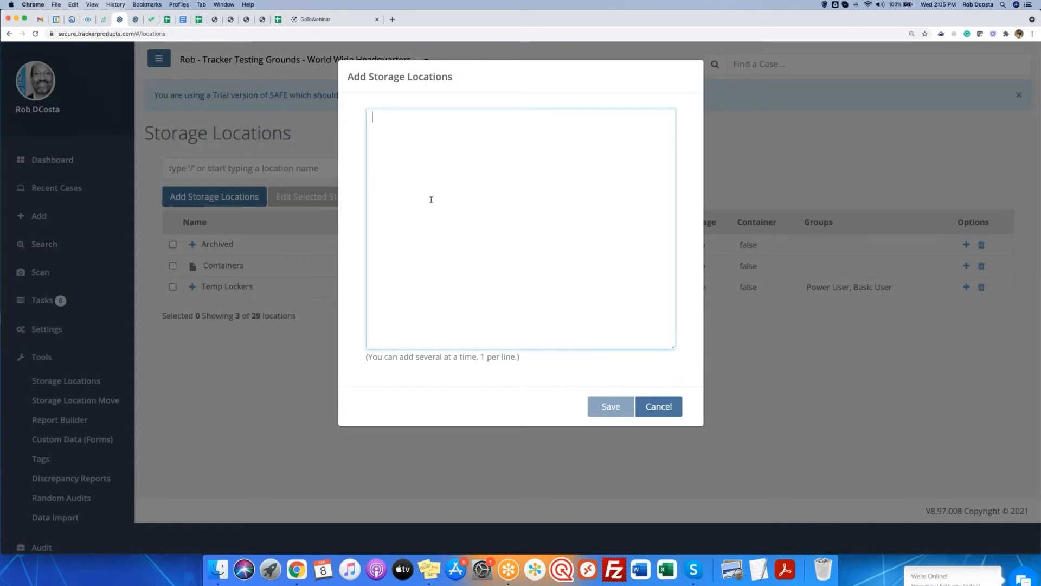
{"action": "type", "text": "Building B"}
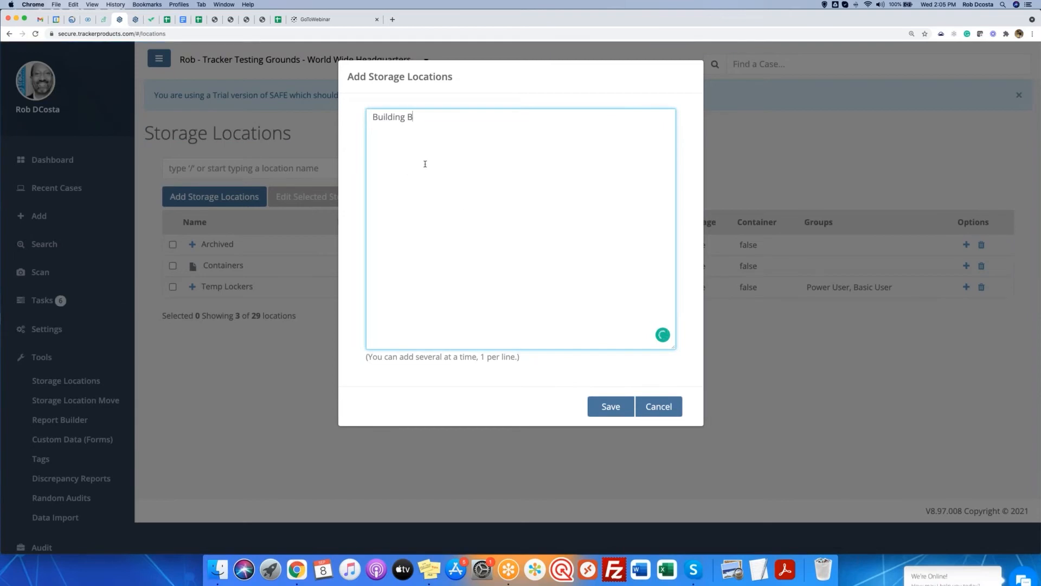
{"action": "left_click", "coordinate": [606, 410]}
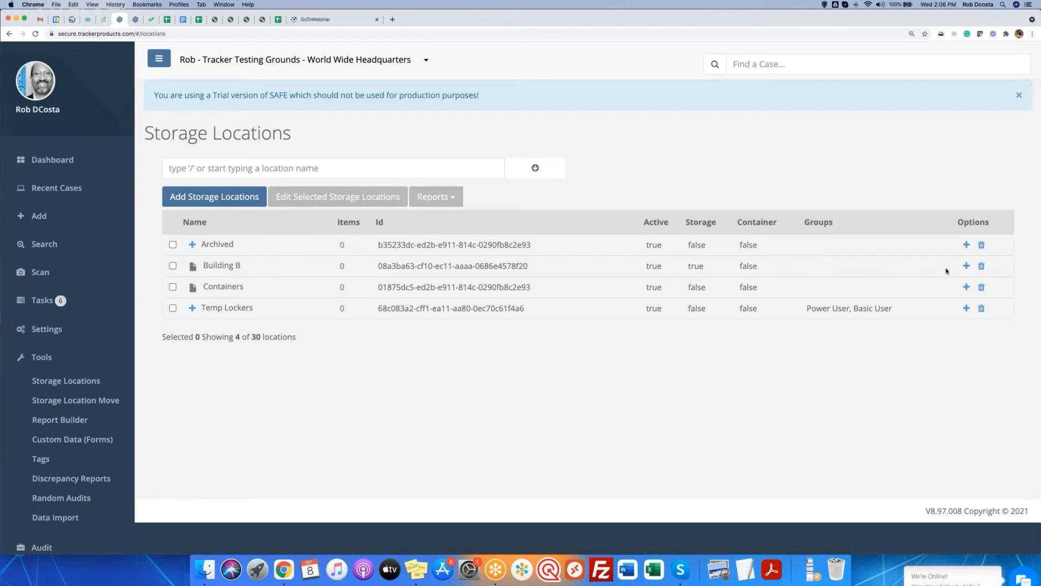
Add Shelving Unit A and Shelving Unit B as storage locations under Building B.
{"action": "left_click", "coordinate": [965, 266]}
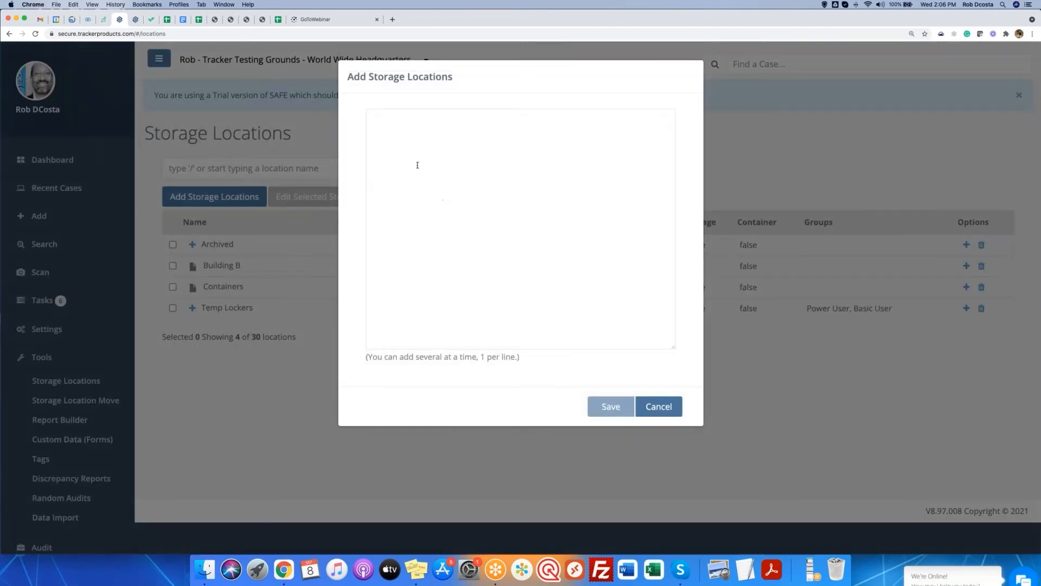
{"action": "left_click_drag", "start_coordinate": [347, 76], "coordinate": [451, 81]}
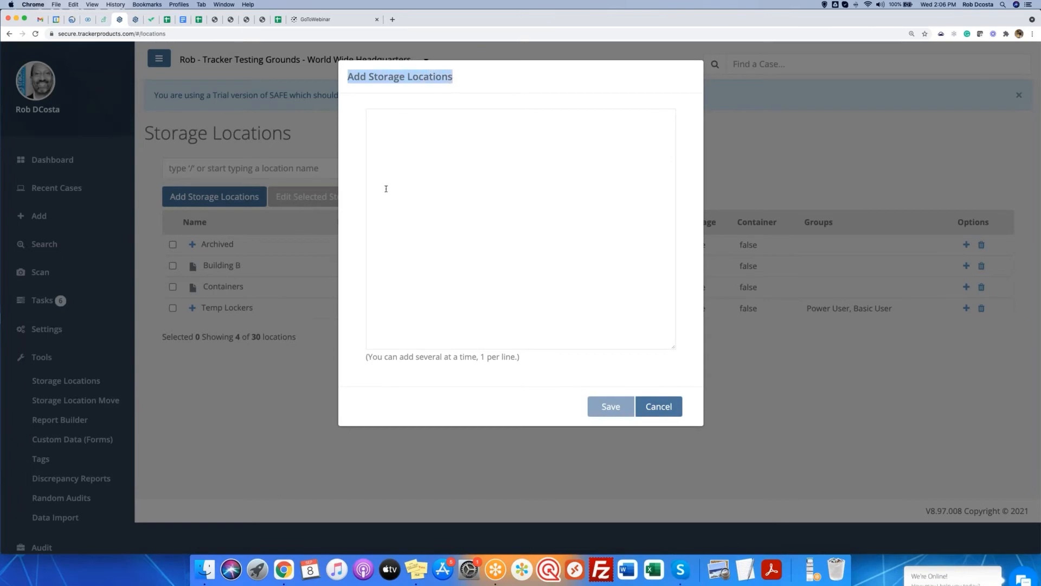
{"action": "left_click", "coordinate": [402, 163]}
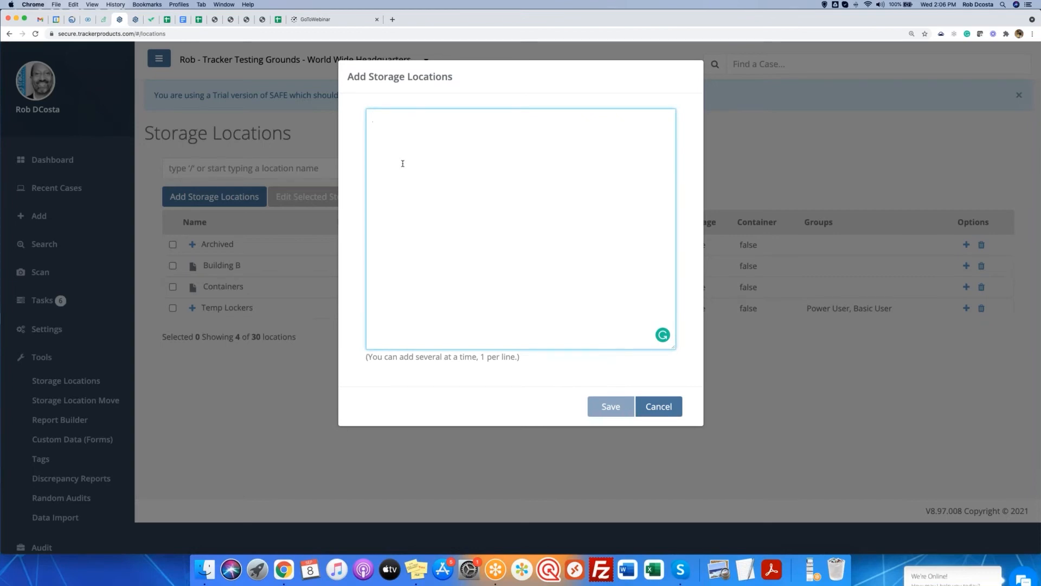
{"action": "type", "text": "Shelving "}
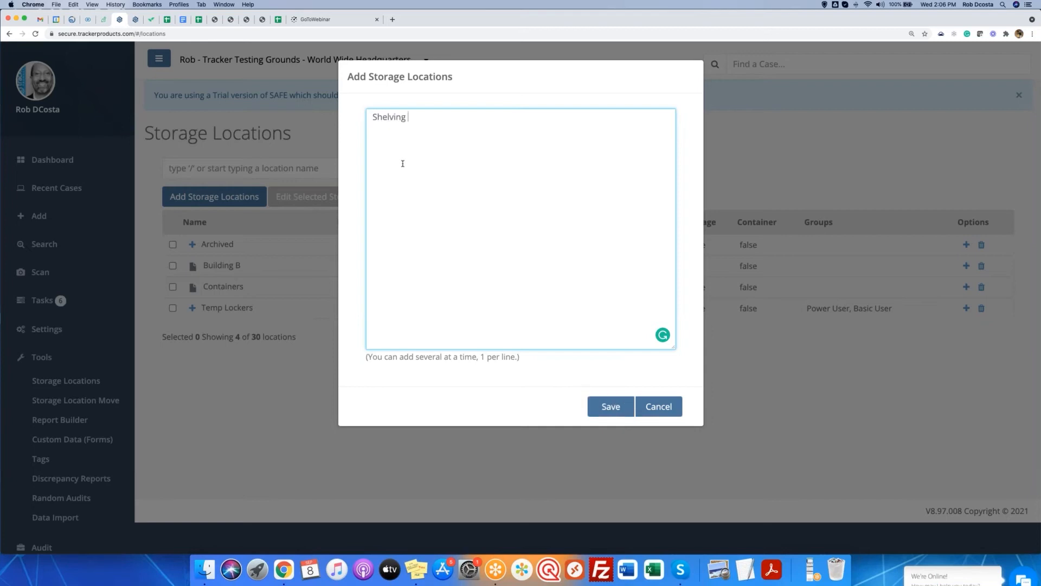
{"action": "type", "text": "Unit A"}
{"action": "key", "text": "Return"}
{"action": "type", "text": "Shelving Unit B"}
{"action": "left_click", "coordinate": [611, 407]}
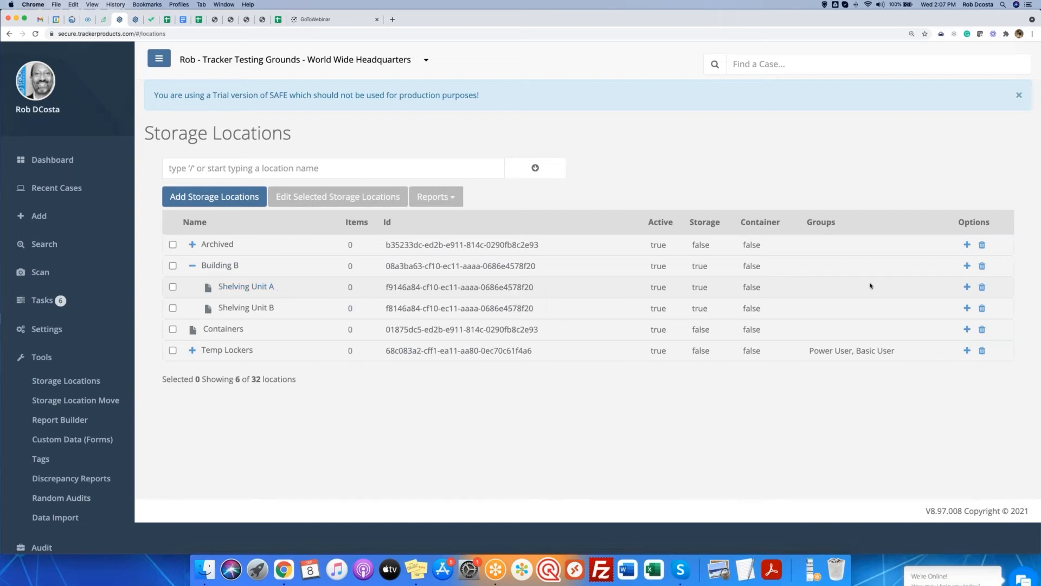
Add the storage locations SUA-ShelfA and SUA-ShelfB under Shelving Unit A.
{"action": "left_click", "coordinate": [967, 288]}
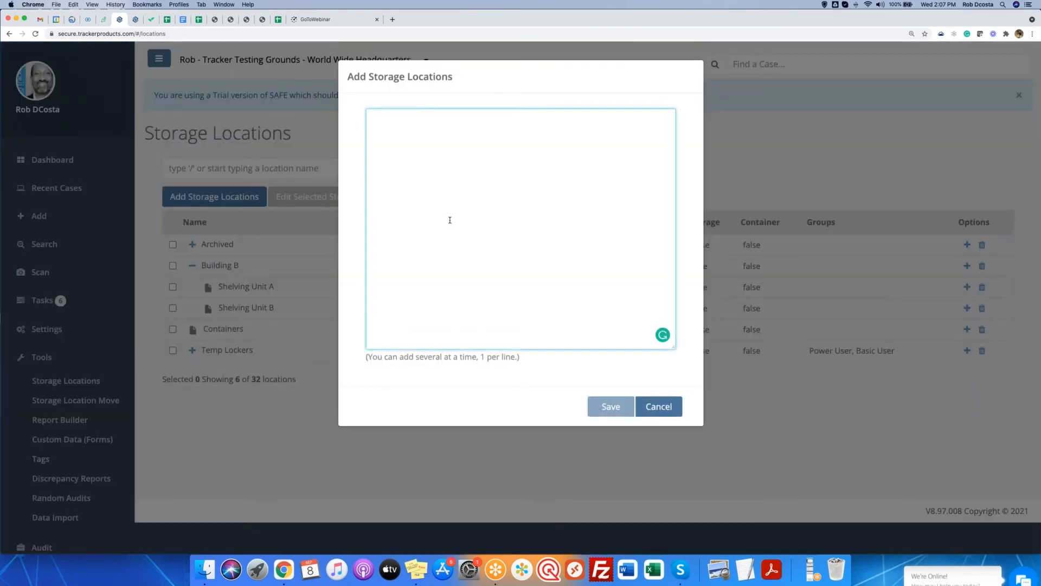
{"action": "type", "text": "SUA"}
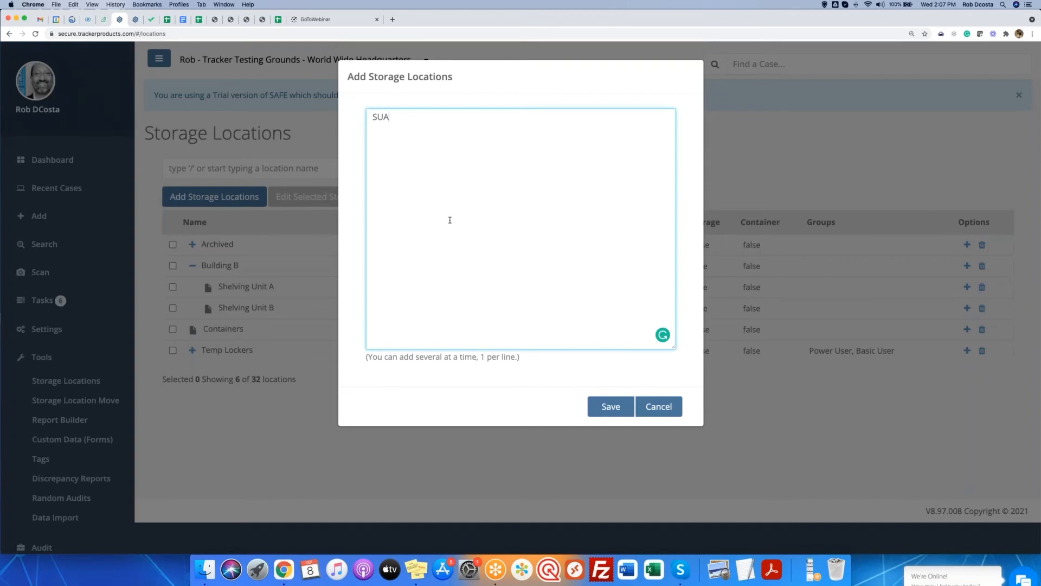
{"action": "type", "text": "-Shelf"}
{"action": "type", "text": "A "}
{"action": "type", "text": "SUA"}
{"action": "type", "text": "-ShelfB"}
{"action": "left_click", "coordinate": [611, 407]}
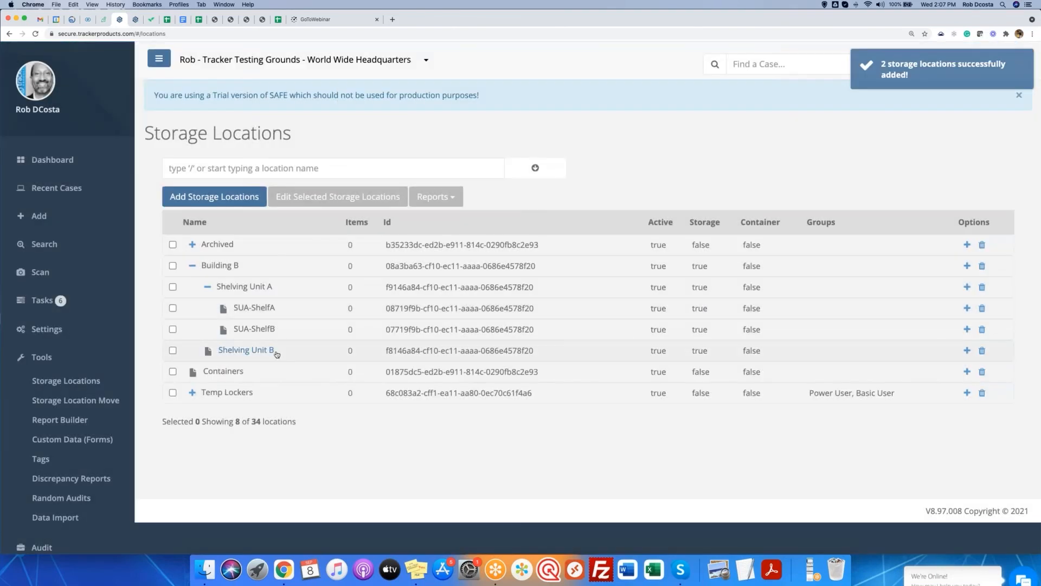
Add the storage locations SUBSA and SUBSB under Shelving Unit B.
{"action": "left_click", "coordinate": [966, 351]}
{"action": "left_click", "coordinate": [435, 265]}
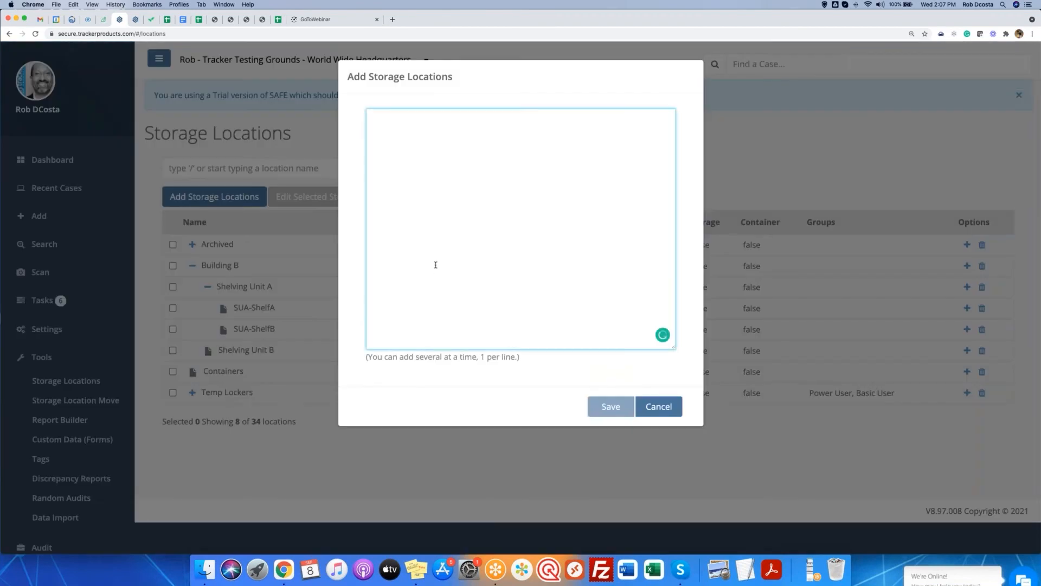
{"action": "type", "text": "SUB"}
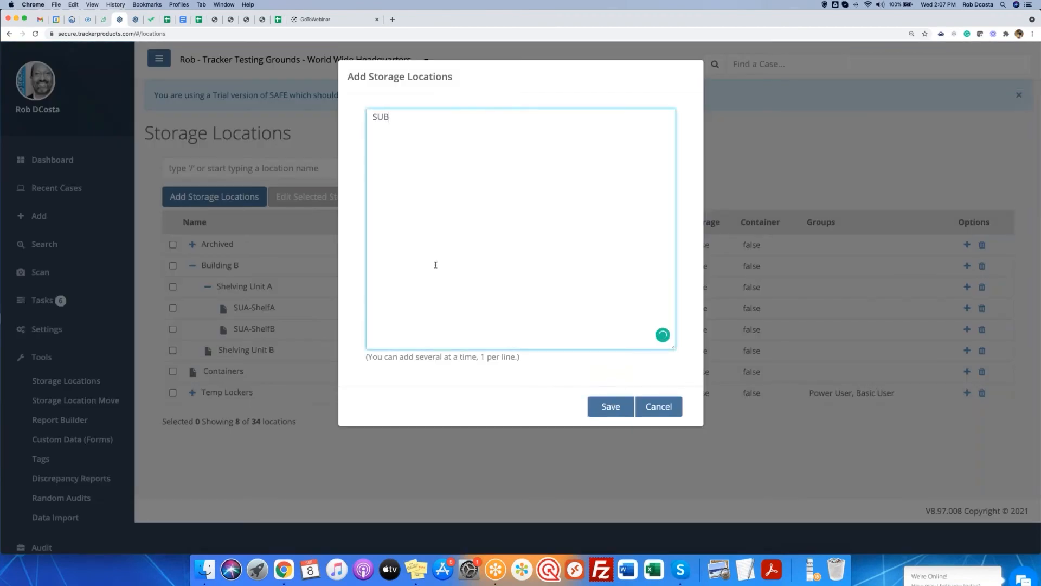
{"action": "type", "text": "_"}
{"action": "type", "text": "S"}
{"action": "type", "text": "A "}
{"action": "type", "text": "SUBS"}
{"action": "type", "text": "B"}
{"action": "left_click", "coordinate": [609, 411]}
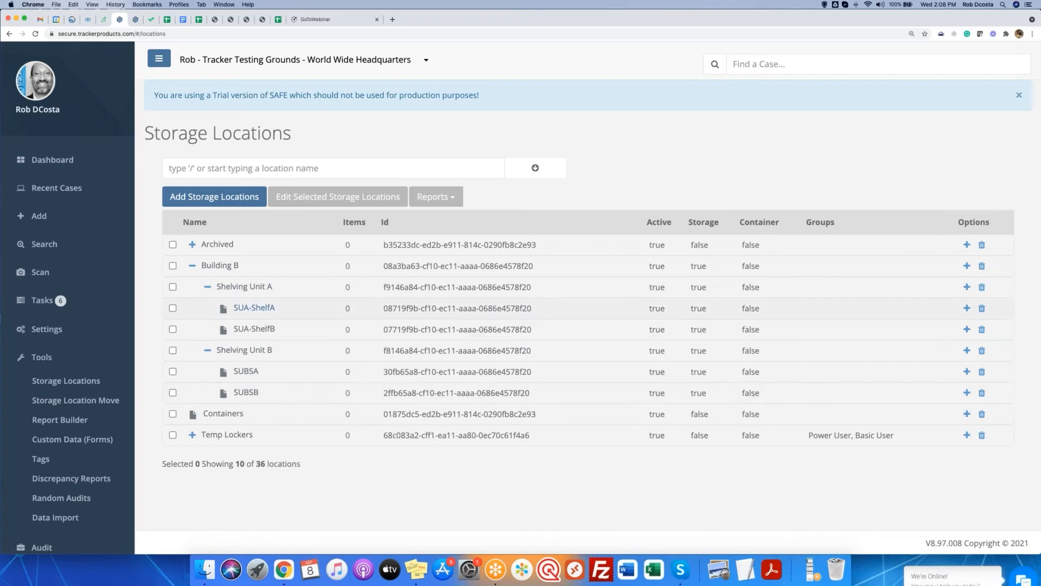
Review the Active, Storage and Container values for Building B and expand both of its shelving units.
{"action": "left_click", "coordinate": [192, 266]}
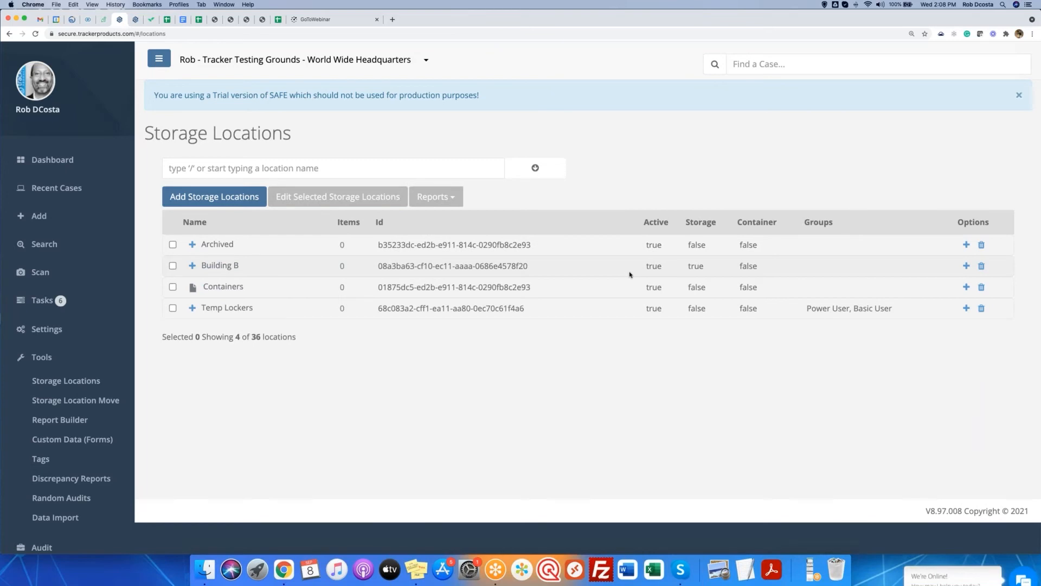
{"action": "left_click_drag", "start_coordinate": [640, 227], "coordinate": [674, 226]}
{"action": "left_click", "coordinate": [193, 265]}
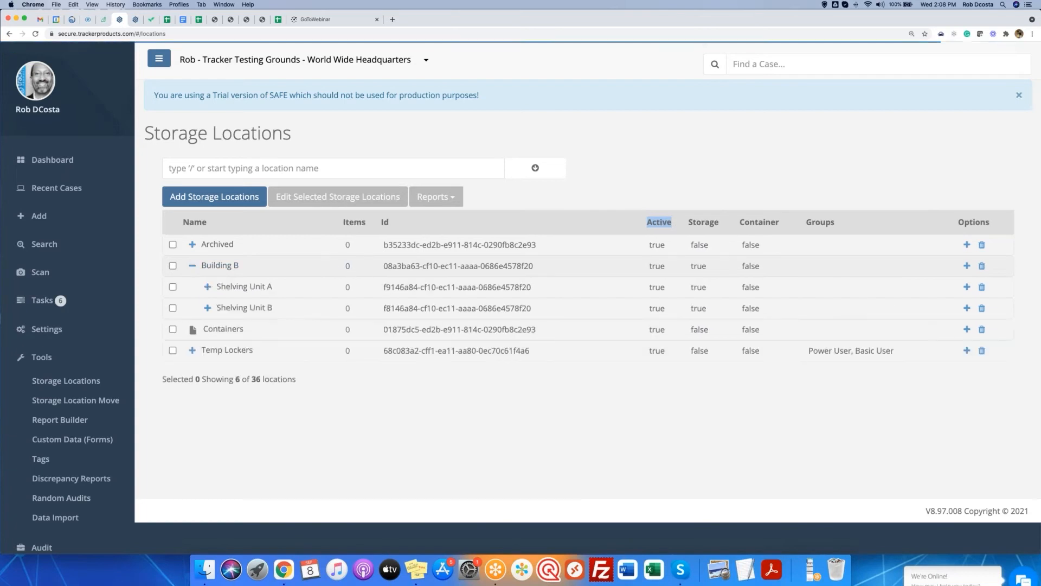
{"action": "left_click_drag", "start_coordinate": [644, 266], "coordinate": [677, 273]}
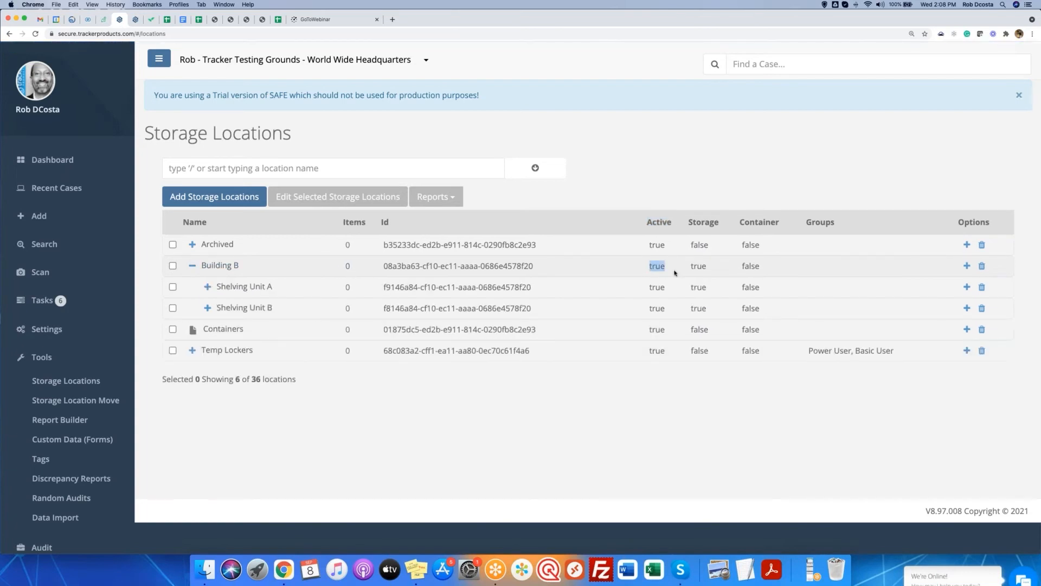
{"action": "left_click_drag", "start_coordinate": [688, 225], "coordinate": [716, 224]}
{"action": "left_click_drag", "start_coordinate": [685, 271], "coordinate": [721, 271]}
{"action": "left_click_drag", "start_coordinate": [738, 224], "coordinate": [783, 232]}
{"action": "left_click_drag", "start_coordinate": [738, 268], "coordinate": [772, 268]}
{"action": "left_click", "coordinate": [207, 307]}
{"action": "left_click", "coordinate": [207, 287]}
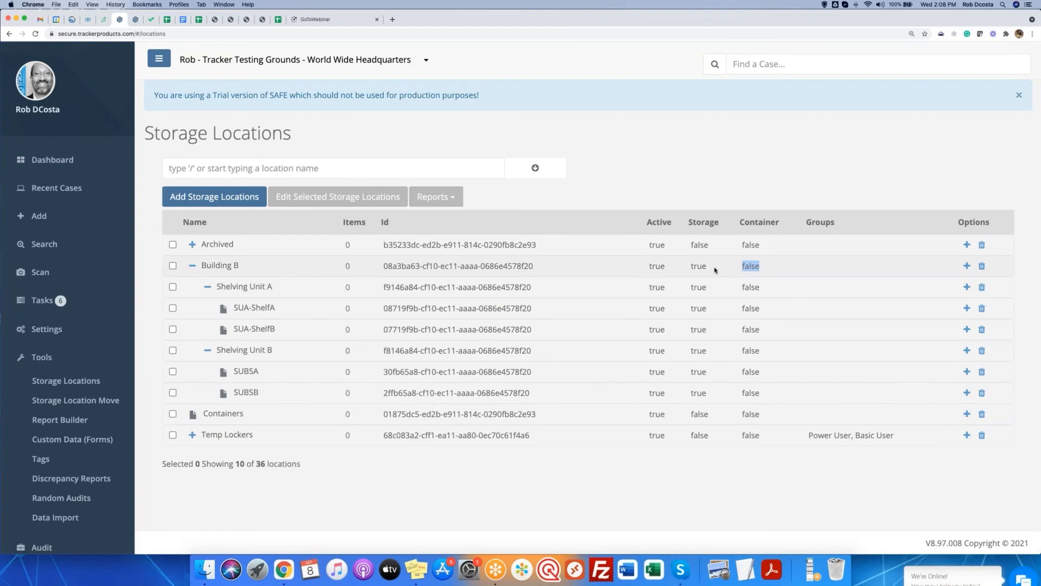
Edit Building B so that Can Store Here is set to No, and save the change.
{"action": "left_click", "coordinate": [173, 265]}
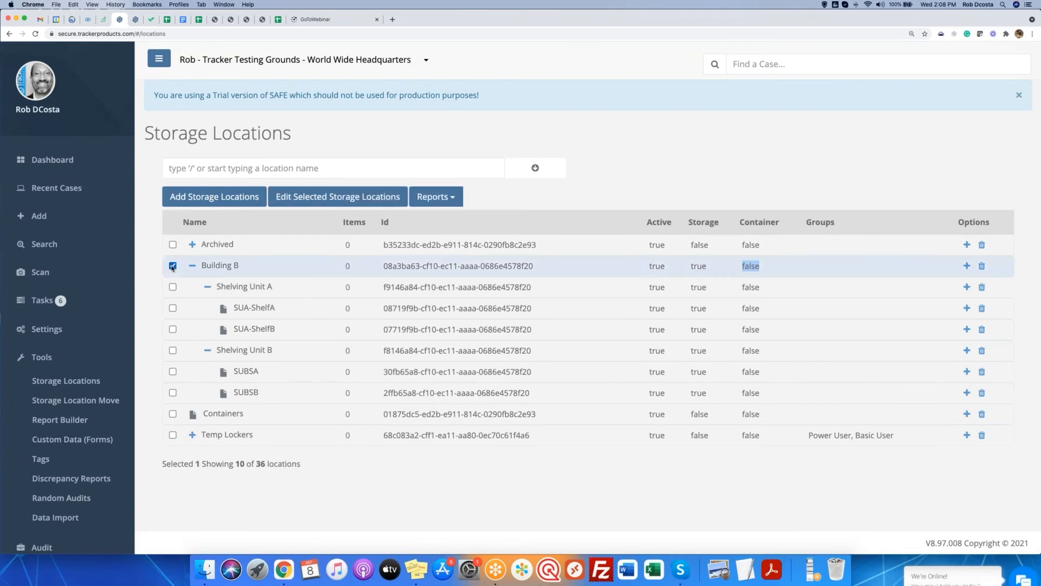
{"action": "left_click", "coordinate": [350, 198]}
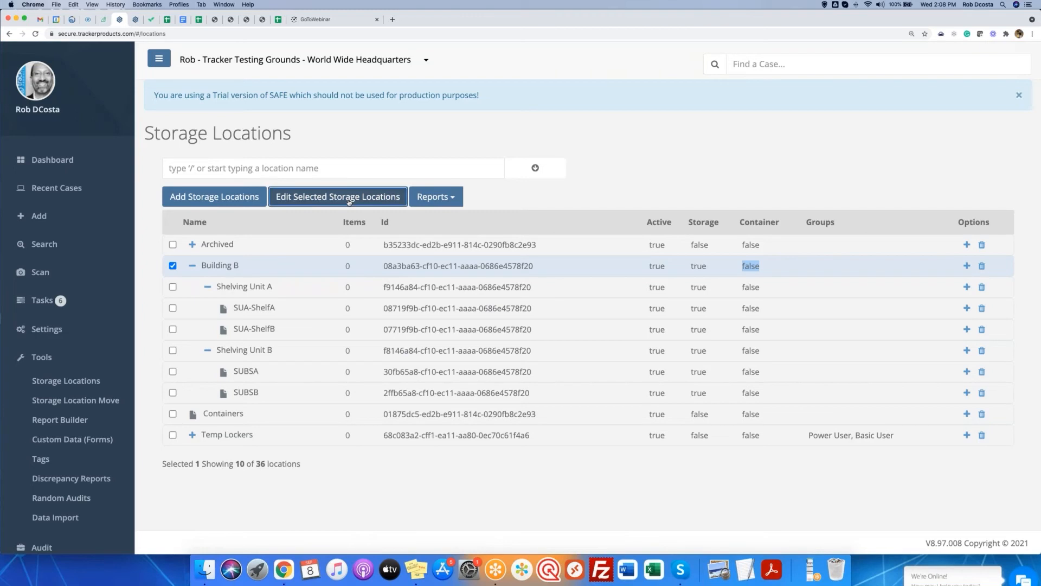
{"action": "left_click", "coordinate": [530, 201]}
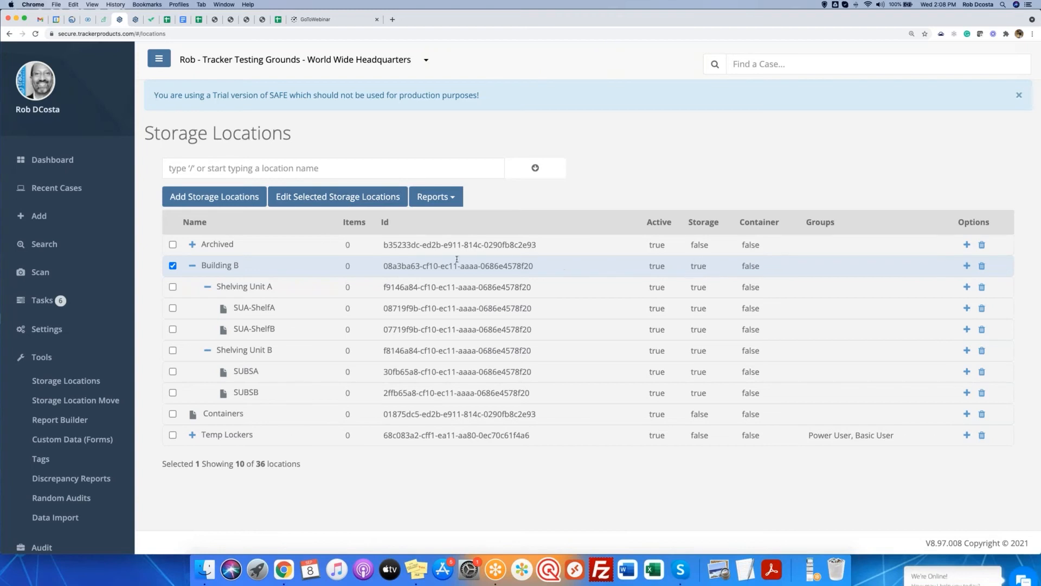
{"action": "left_click", "coordinate": [327, 199]}
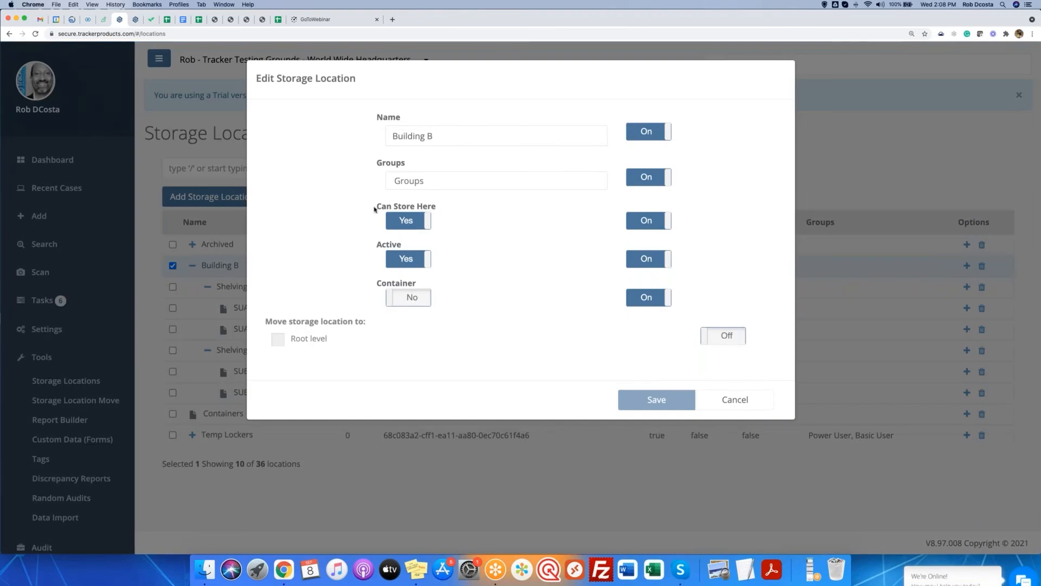
{"action": "triple_click", "coordinate": [403, 206]}
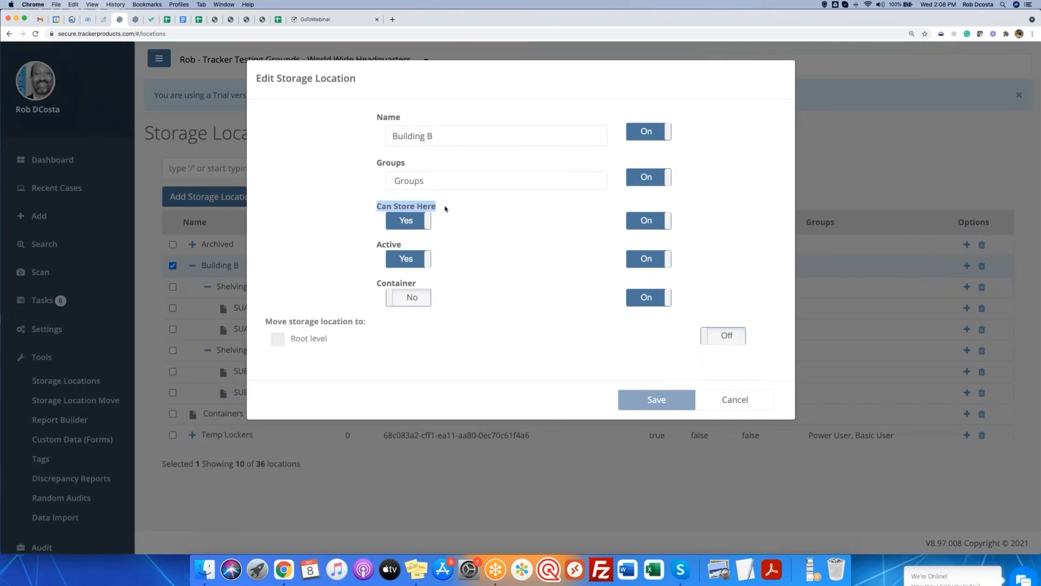
{"action": "left_click", "coordinate": [403, 225]}
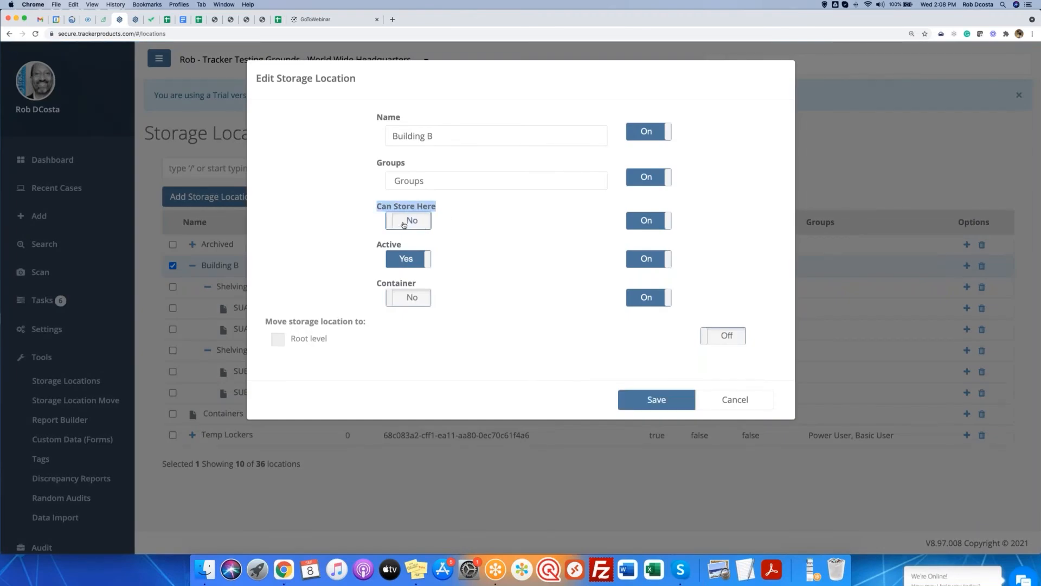
{"action": "left_click", "coordinate": [656, 400]}
{"action": "left_click", "coordinate": [656, 400]}
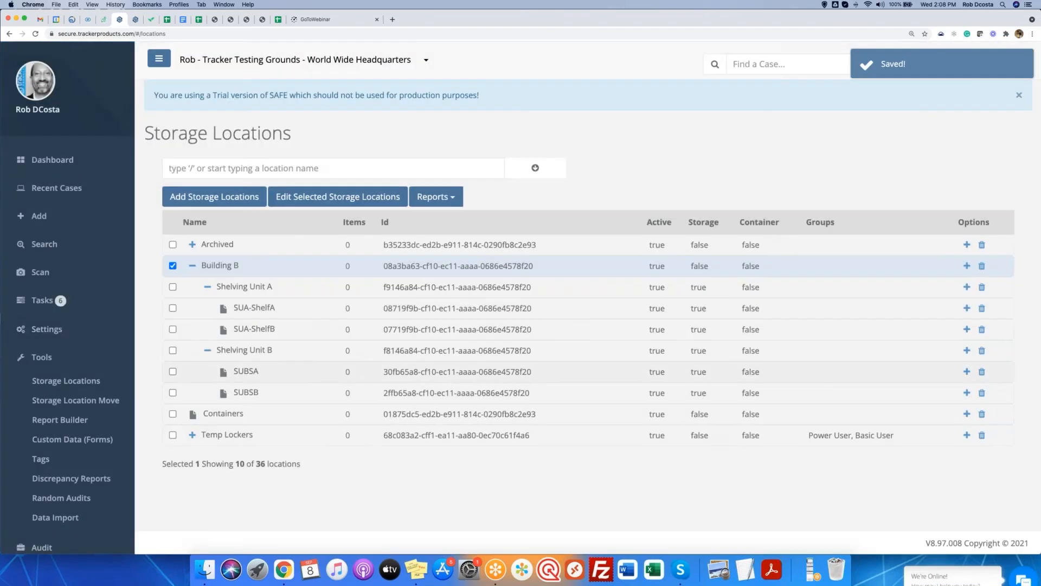
Deselect Building B, then set Can Store Here to No for Shelving Unit A and save.
{"action": "left_click", "coordinate": [173, 266]}
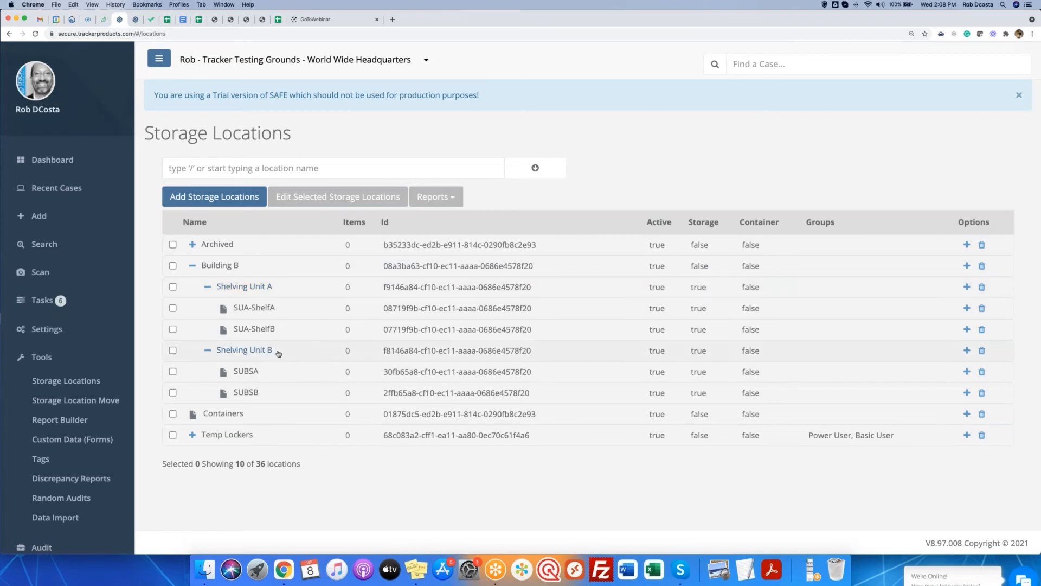
{"action": "left_click", "coordinate": [172, 287]}
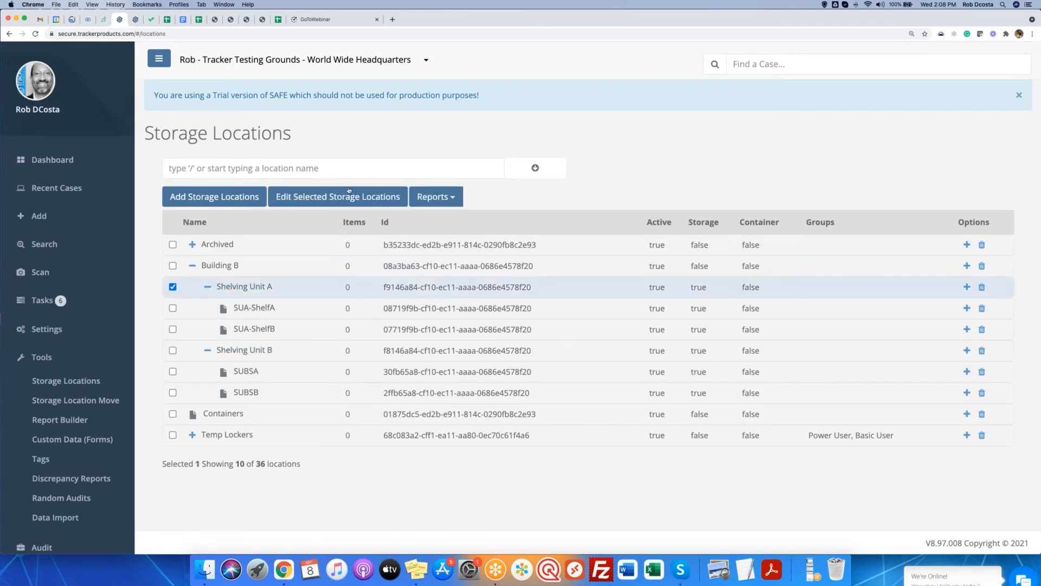
{"action": "left_click", "coordinate": [325, 196]}
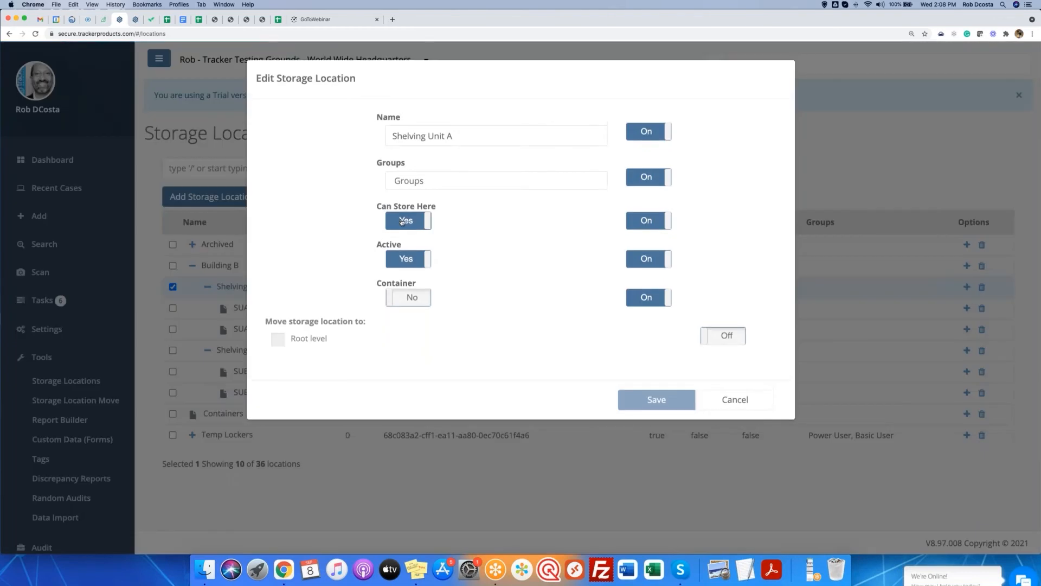
{"action": "left_click", "coordinate": [402, 221]}
{"action": "left_click", "coordinate": [651, 404]}
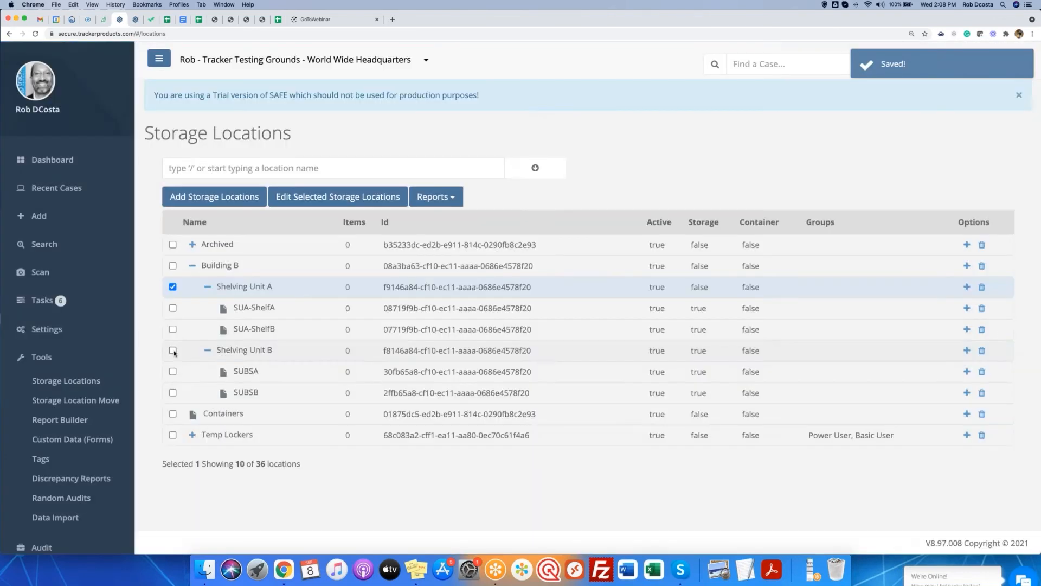
Set Can Store Here to No for Shelving Unit B only, save the change, and clear the selection.
{"action": "left_click", "coordinate": [172, 349]}
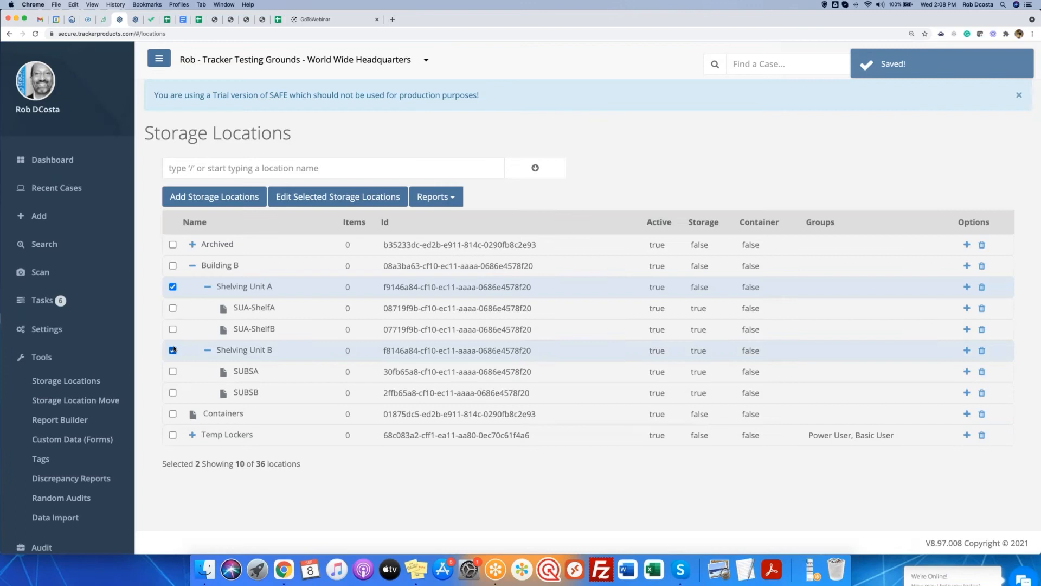
{"action": "left_click", "coordinate": [173, 286]}
{"action": "left_click", "coordinate": [314, 197]}
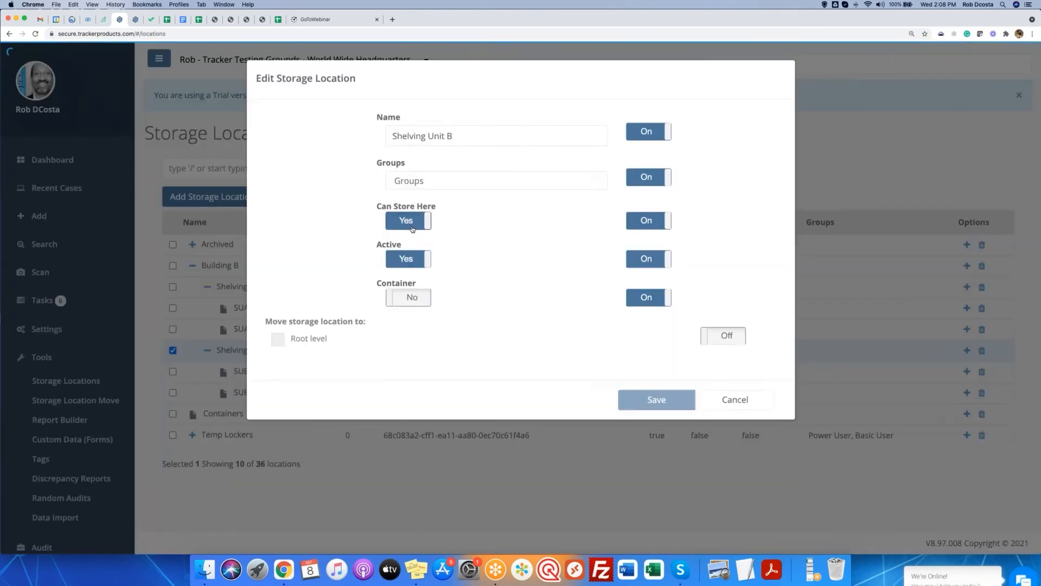
{"action": "left_click", "coordinate": [407, 221]}
{"action": "left_click", "coordinate": [685, 404]}
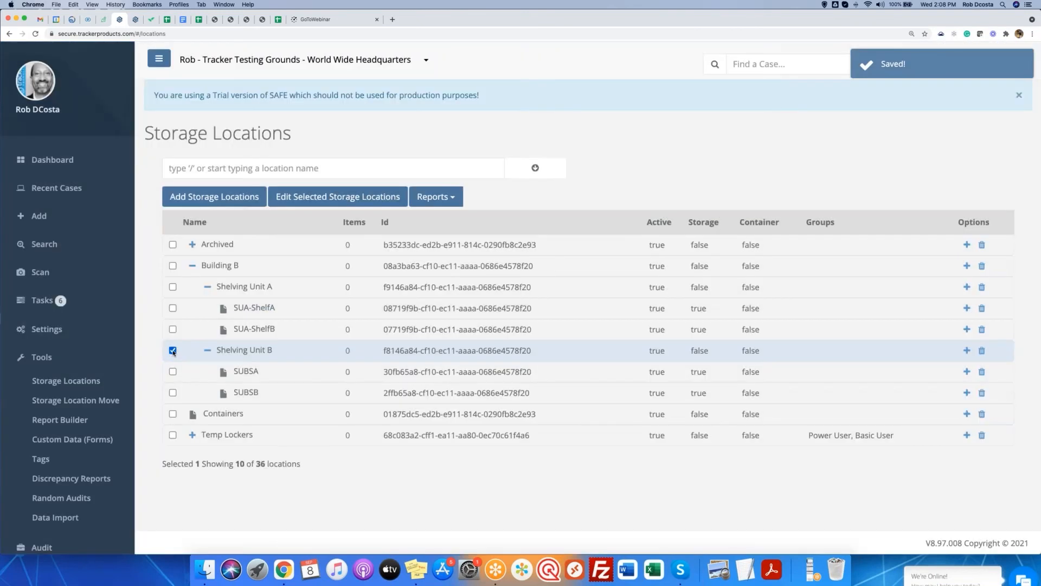
{"action": "left_click", "coordinate": [172, 350]}
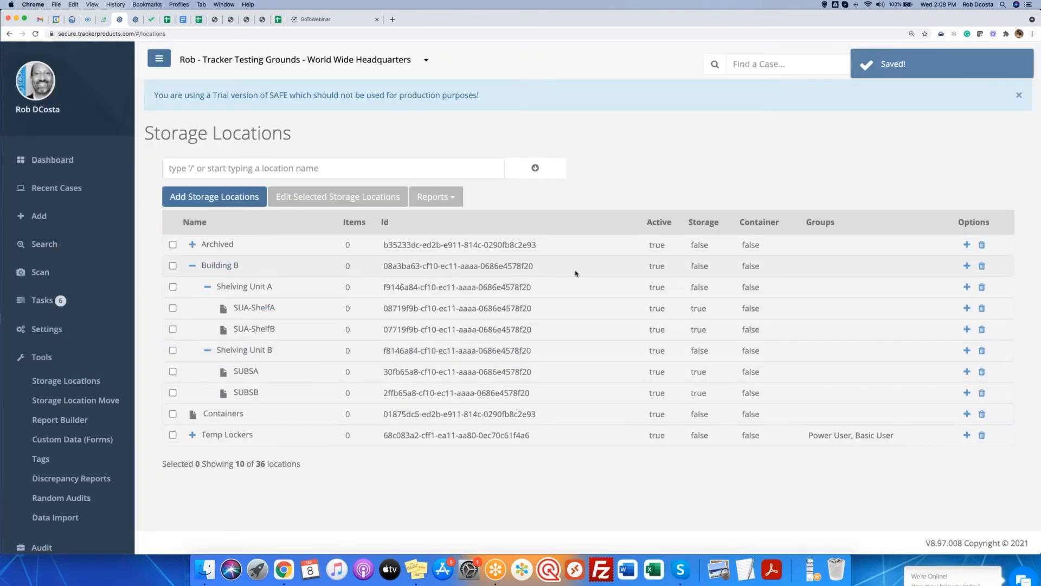
Check the Storage values of Building B, Shelving Unit A and SUA-ShelfA, and the Groups column.
{"action": "double_click", "coordinate": [703, 265]}
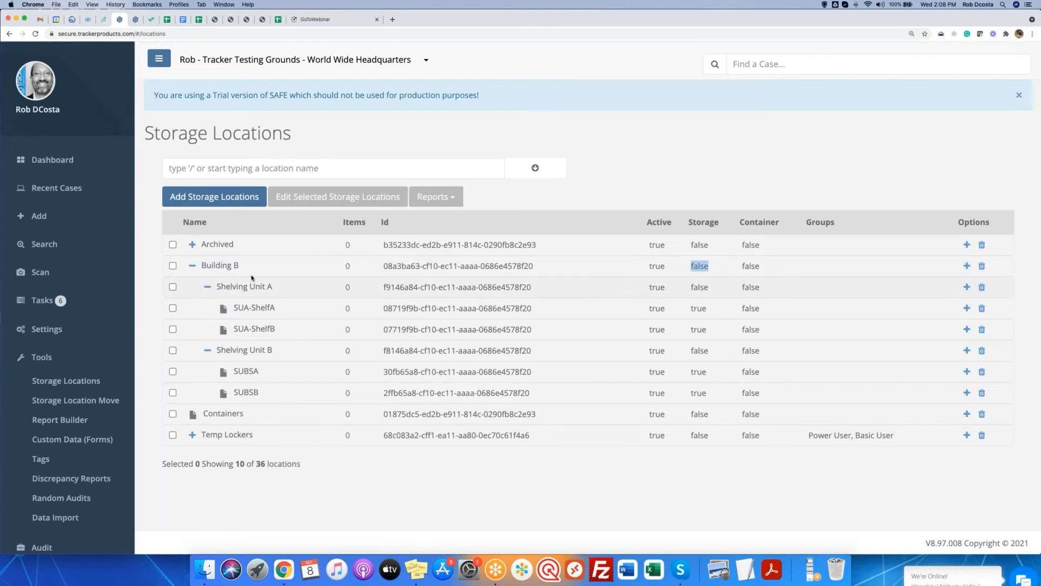
{"action": "left_click_drag", "start_coordinate": [686, 289], "coordinate": [718, 290]}
{"action": "left_click_drag", "start_coordinate": [646, 309], "coordinate": [711, 310]}
{"action": "double_click", "coordinate": [860, 224]}
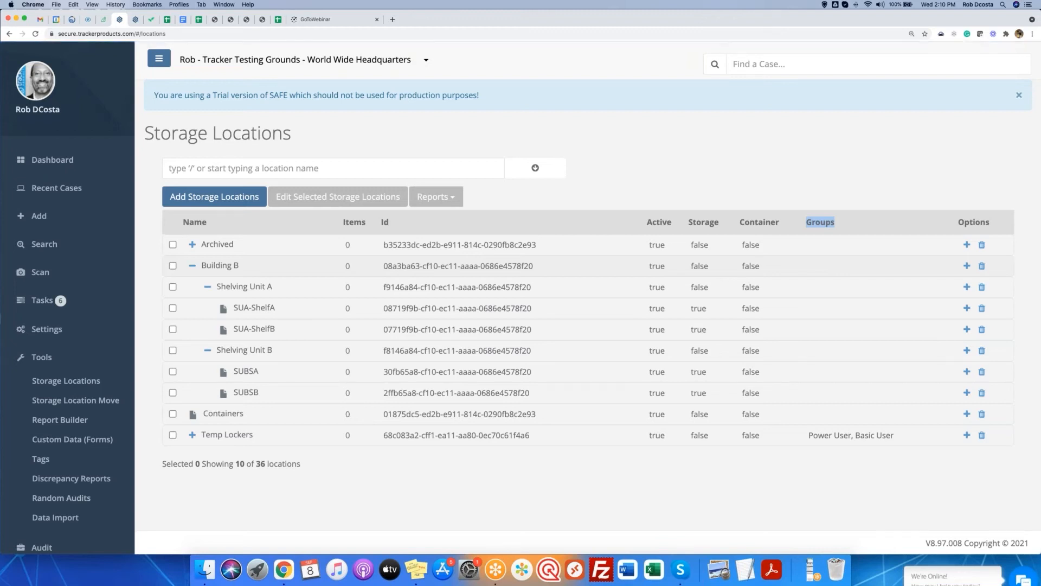
Collapse Building B and add the top-level storage locations Impound Lot and Destruction Bin.
{"action": "left_click", "coordinate": [193, 266]}
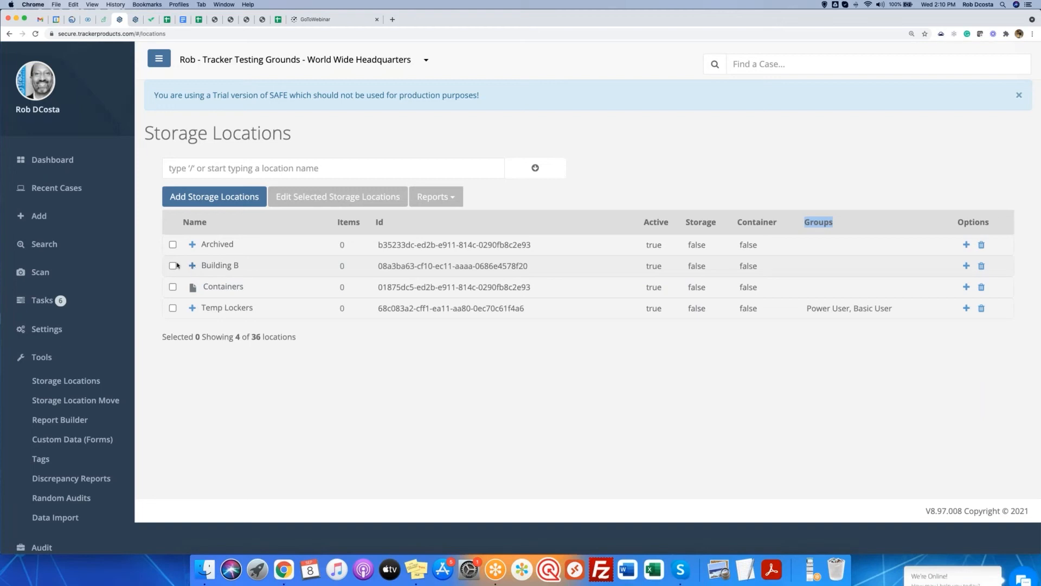
{"action": "left_click", "coordinate": [241, 201]}
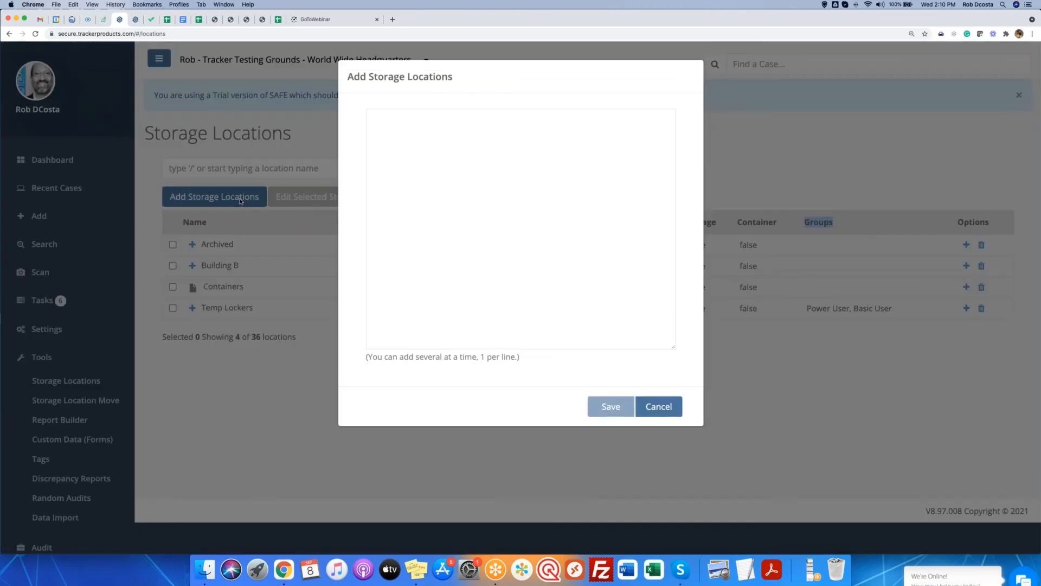
{"action": "left_click", "coordinate": [416, 177]}
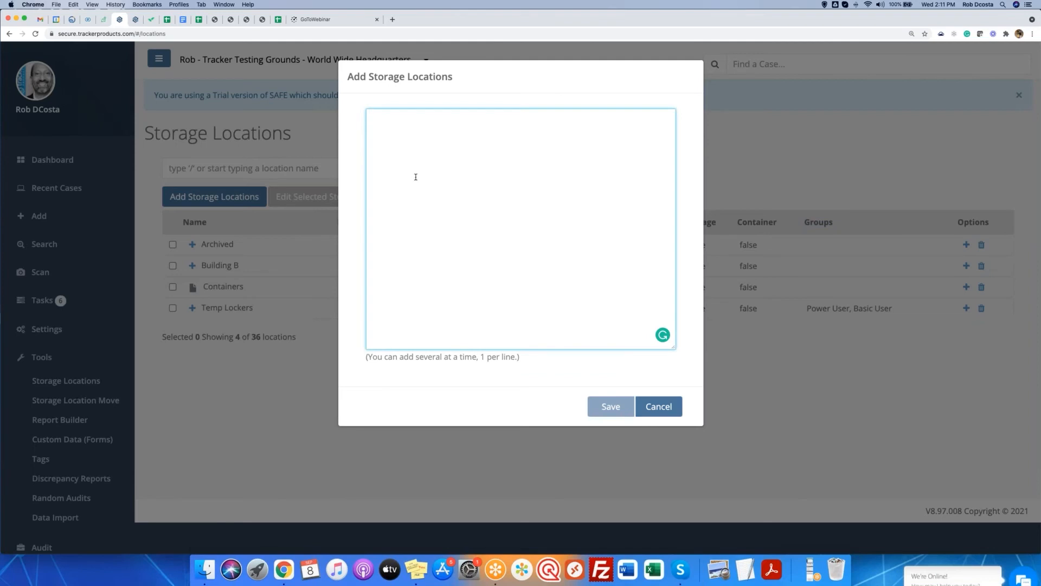
{"action": "type", "text": "Impound Lo"}
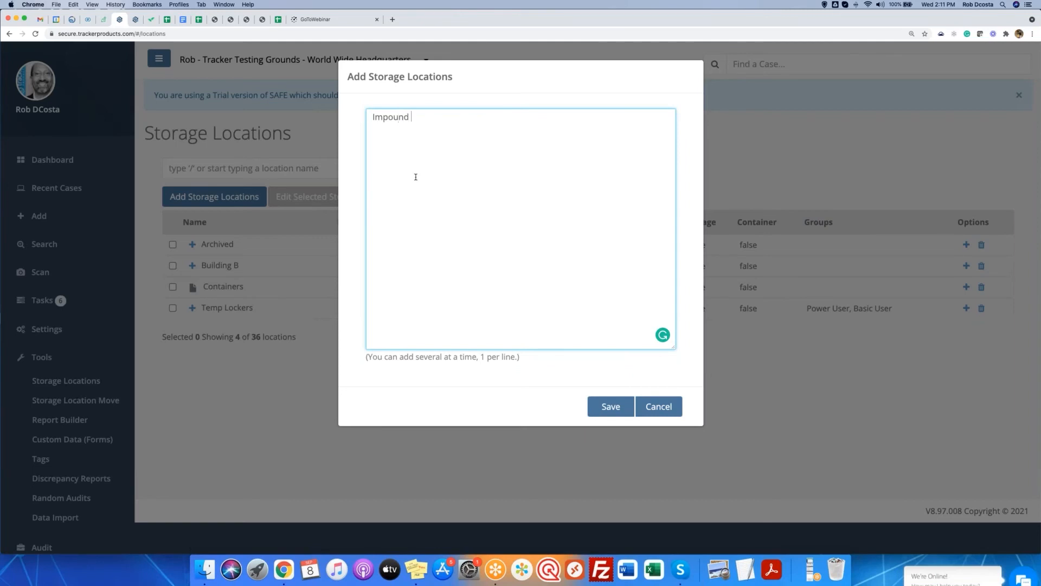
{"action": "type", "text": "t"}
{"action": "key", "text": "Return"}
{"action": "type", "text": "Destruction Bin"}
{"action": "left_click", "coordinate": [605, 408]}
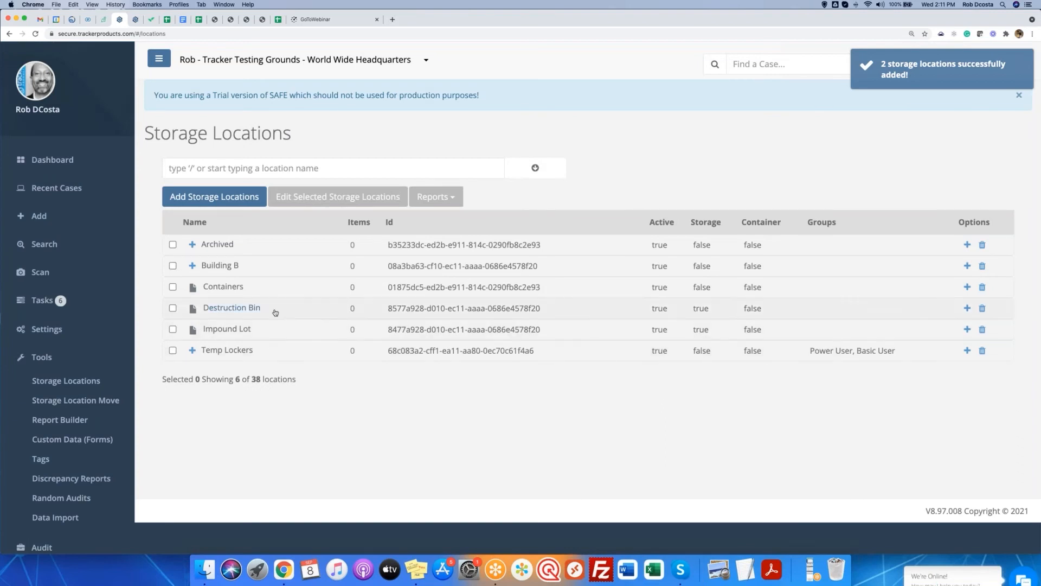
Examine the two new locations and review the Active, Storage, Container and Groups values of Destruction Bin.
{"action": "left_click", "coordinate": [172, 308]}
{"action": "left_click", "coordinate": [173, 330]}
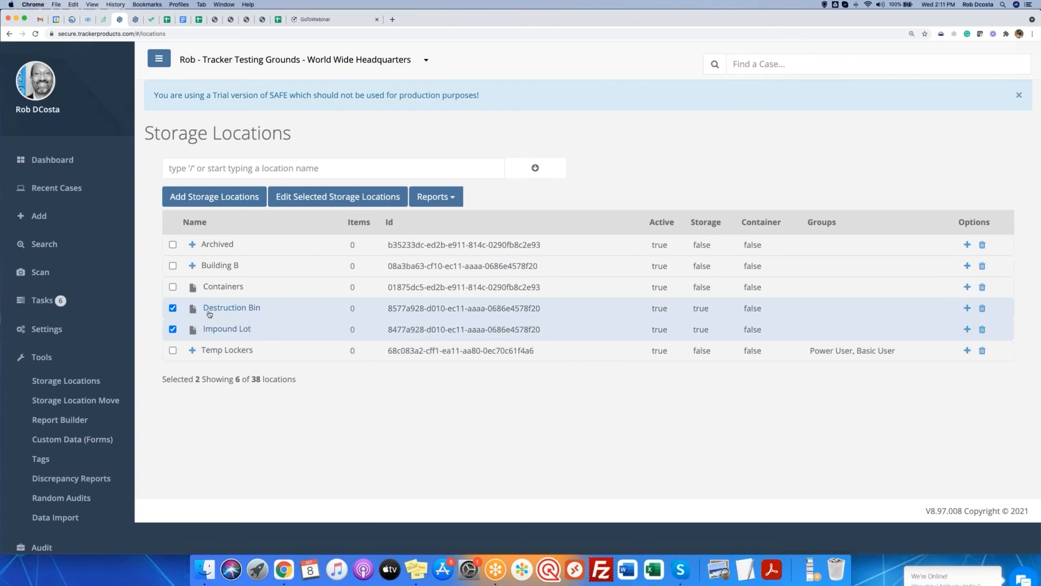
{"action": "left_click", "coordinate": [172, 308]}
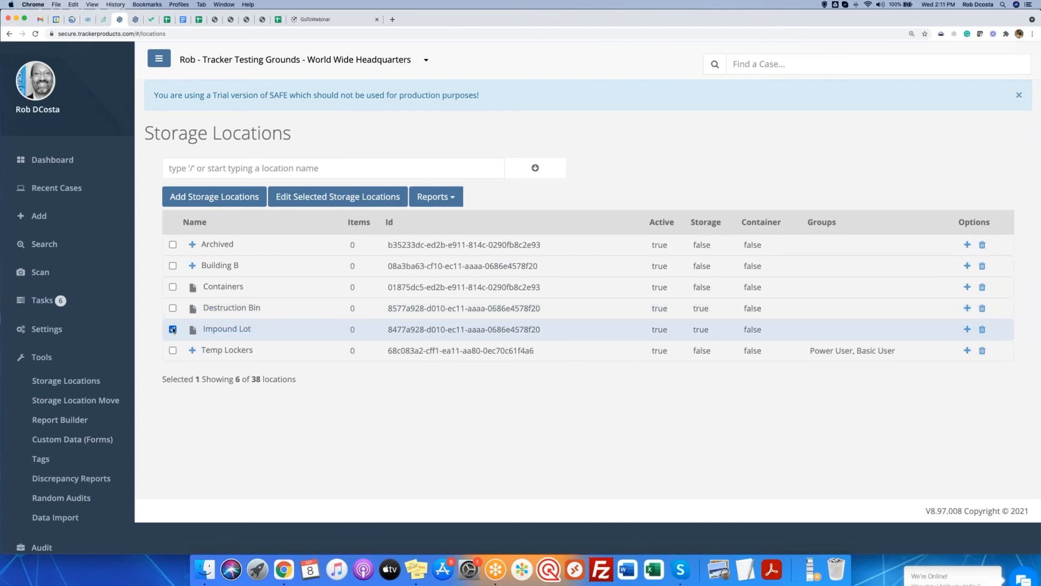
{"action": "left_click", "coordinate": [173, 329]}
{"action": "left_click", "coordinate": [173, 308]}
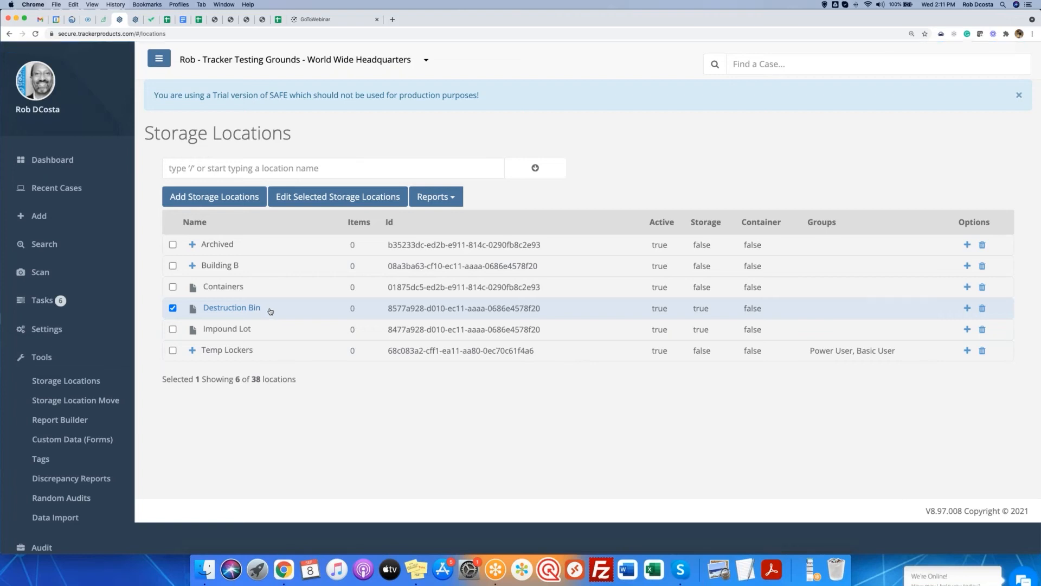
{"action": "double_click", "coordinate": [659, 309]}
{"action": "double_click", "coordinate": [700, 308]}
{"action": "double_click", "coordinate": [753, 309]}
{"action": "left_click", "coordinate": [861, 316]}
{"action": "left_click", "coordinate": [173, 308]}
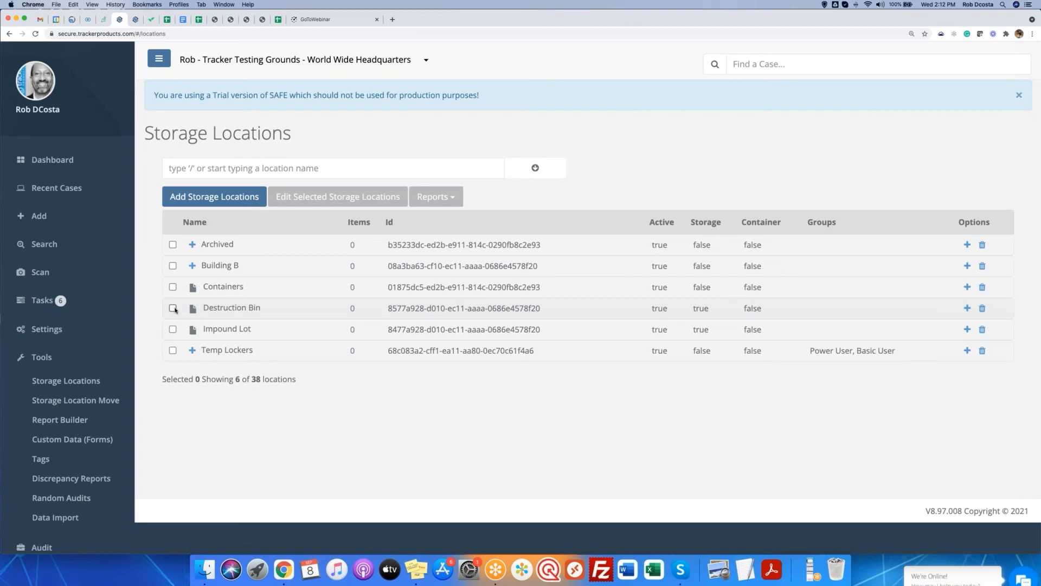
Review the Active and Storage values of Impound Lot.
{"action": "left_click", "coordinate": [173, 329]}
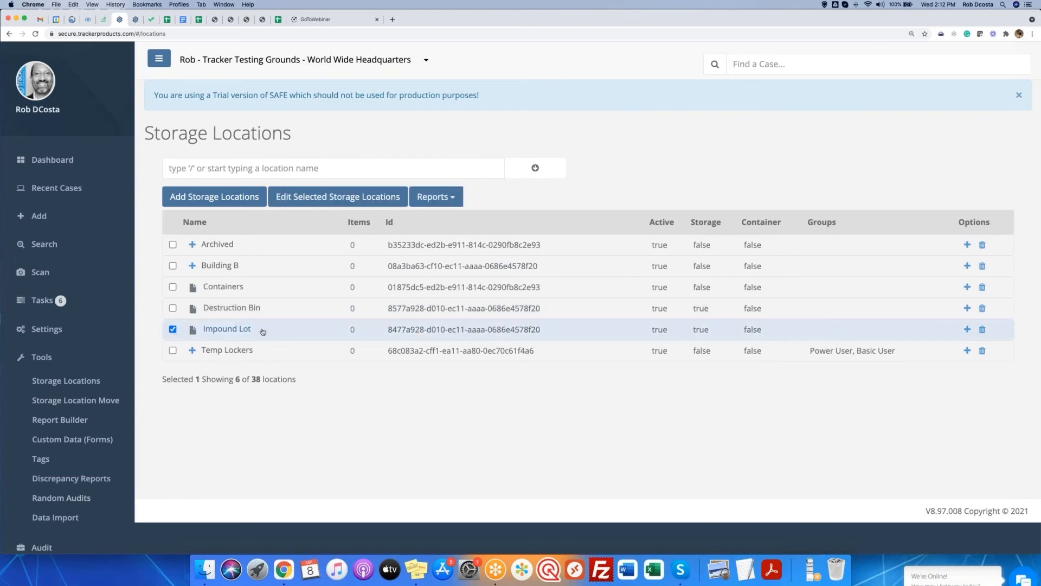
{"action": "left_click_drag", "start_coordinate": [640, 329], "coordinate": [731, 332]}
{"action": "left_click", "coordinate": [719, 330]}
{"action": "left_click", "coordinate": [173, 330]}
Edit the Impound Lot storage location and change its name to Impound Lot A.
{"action": "left_click", "coordinate": [173, 329]}
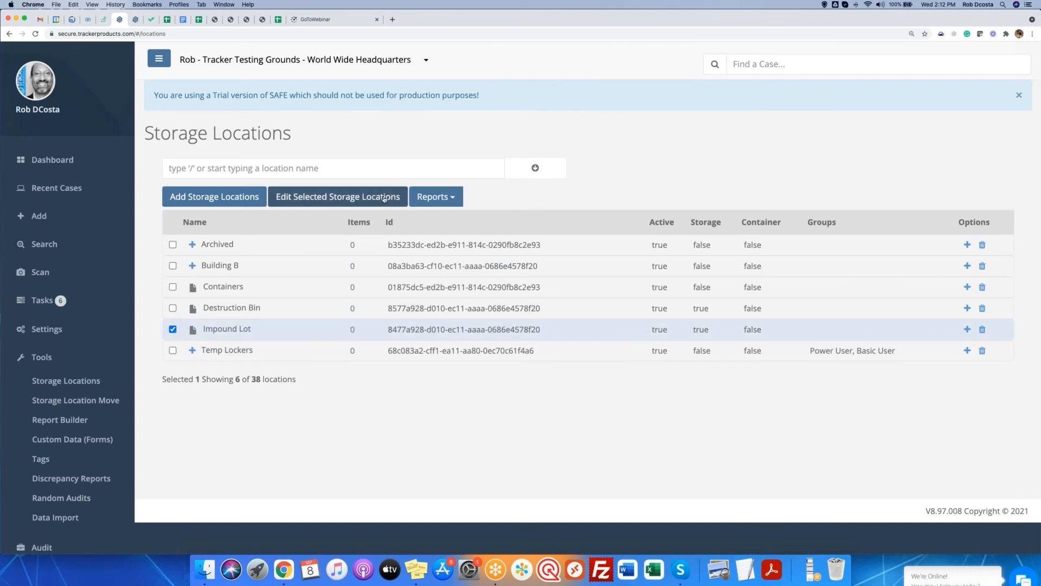
{"action": "left_click", "coordinate": [331, 197]}
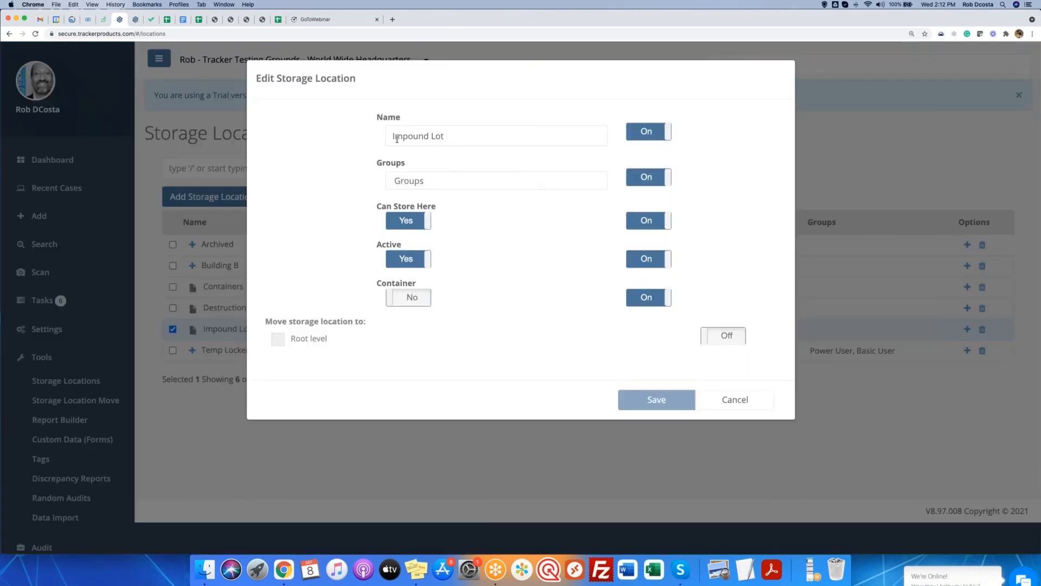
{"action": "left_click_drag", "start_coordinate": [370, 117], "coordinate": [414, 130]}
{"action": "left_click", "coordinate": [458, 138]}
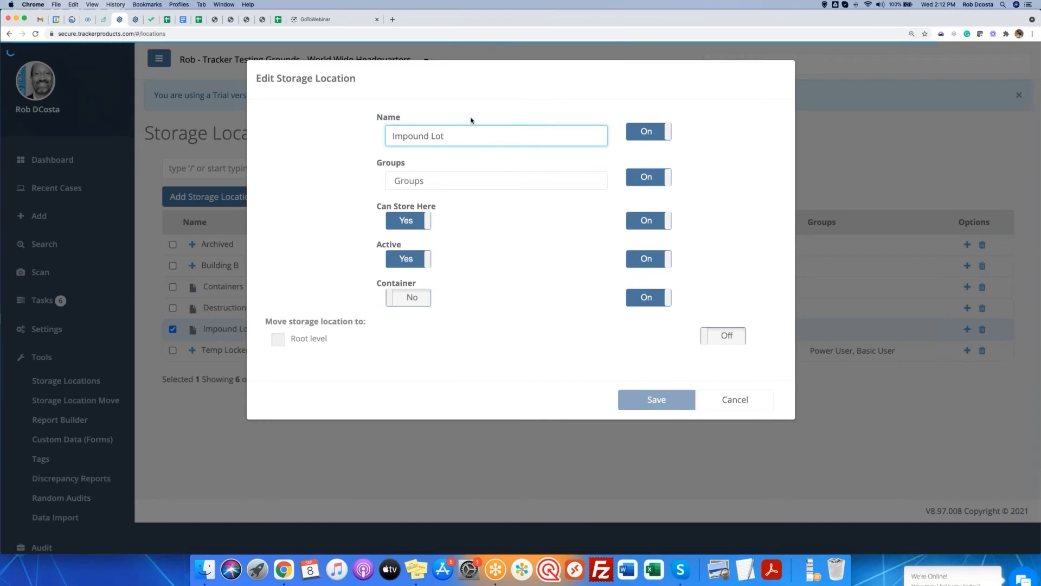
{"action": "type", "text": "A"}
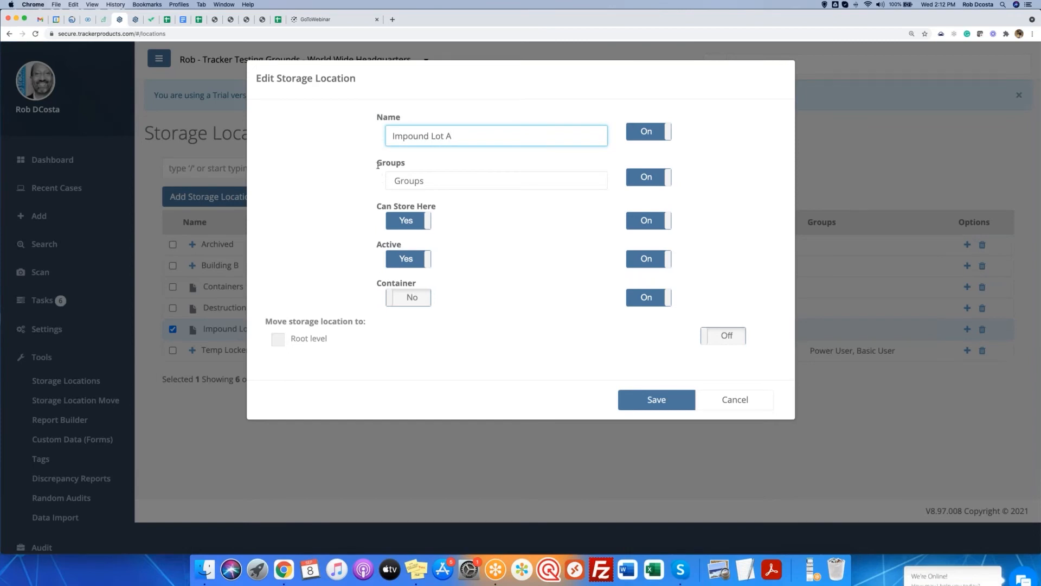
Assign the Power User and Basic User groups to Impound Lot A and save the location.
{"action": "left_click_drag", "start_coordinate": [378, 165], "coordinate": [420, 169]}
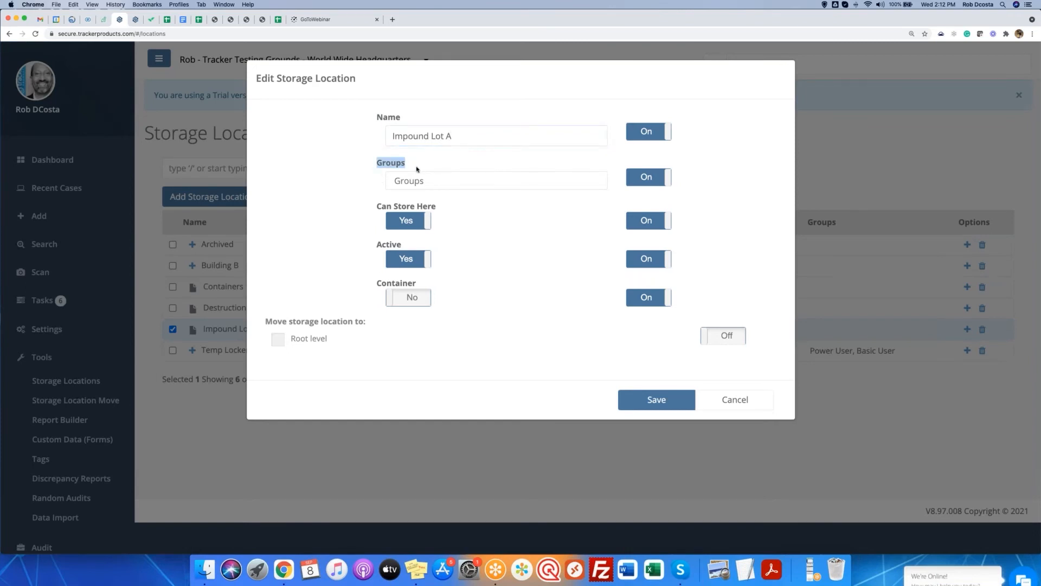
{"action": "left_click", "coordinate": [404, 182]}
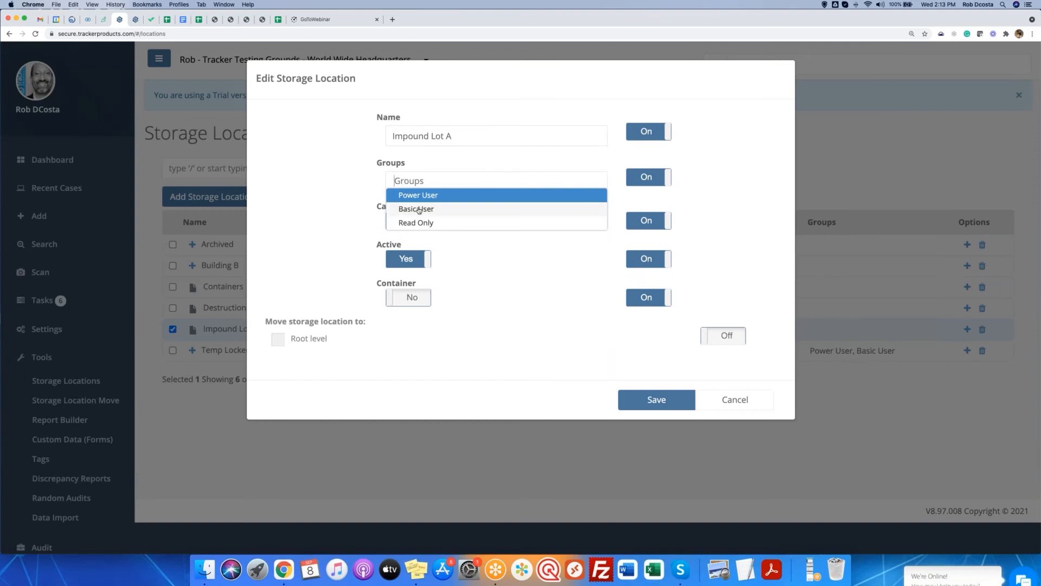
{"action": "left_click", "coordinate": [433, 195]}
{"action": "left_click", "coordinate": [415, 199]}
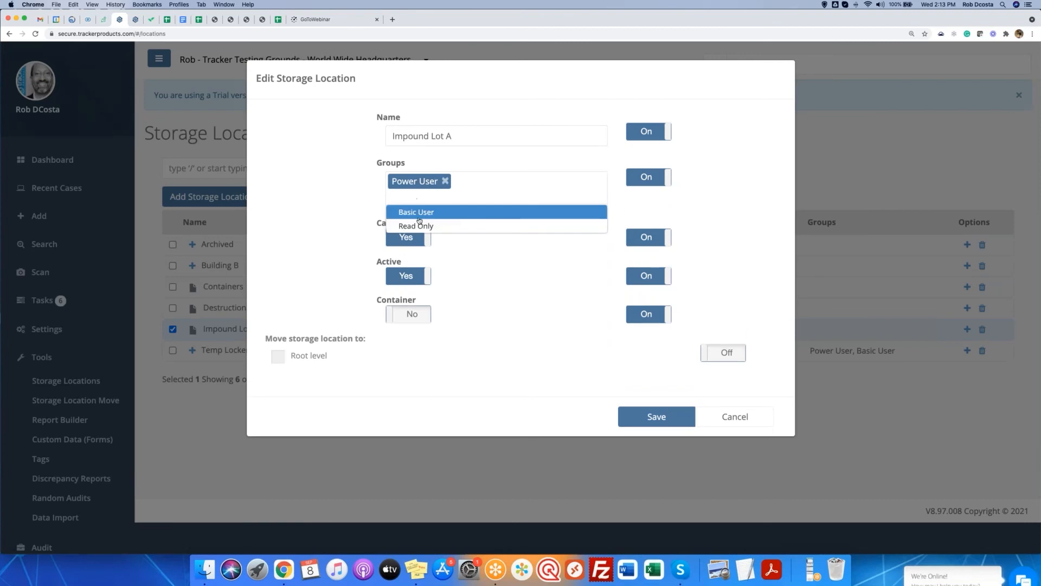
{"action": "left_click", "coordinate": [418, 214]}
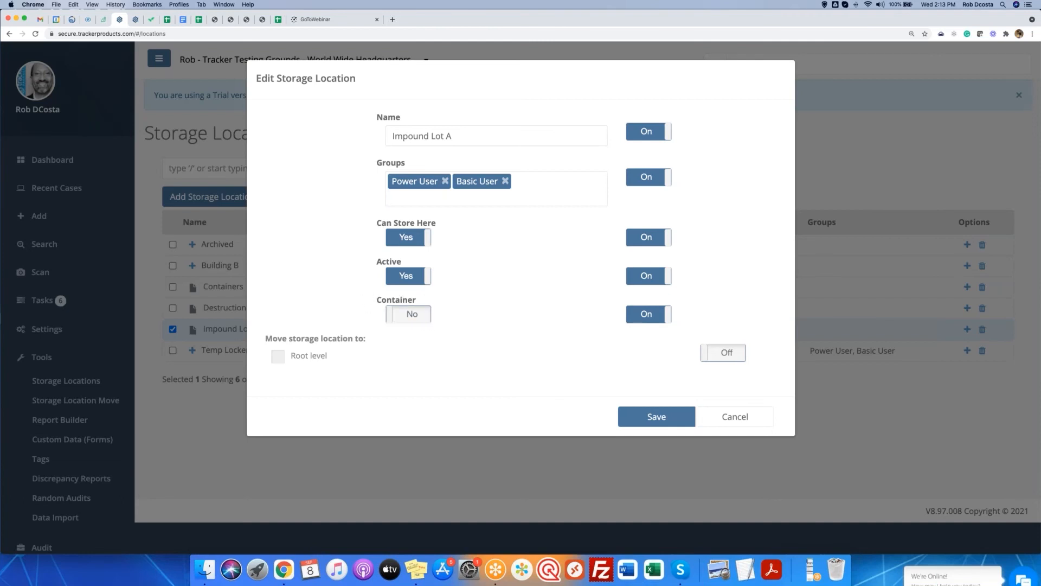
{"action": "left_click", "coordinate": [651, 422]}
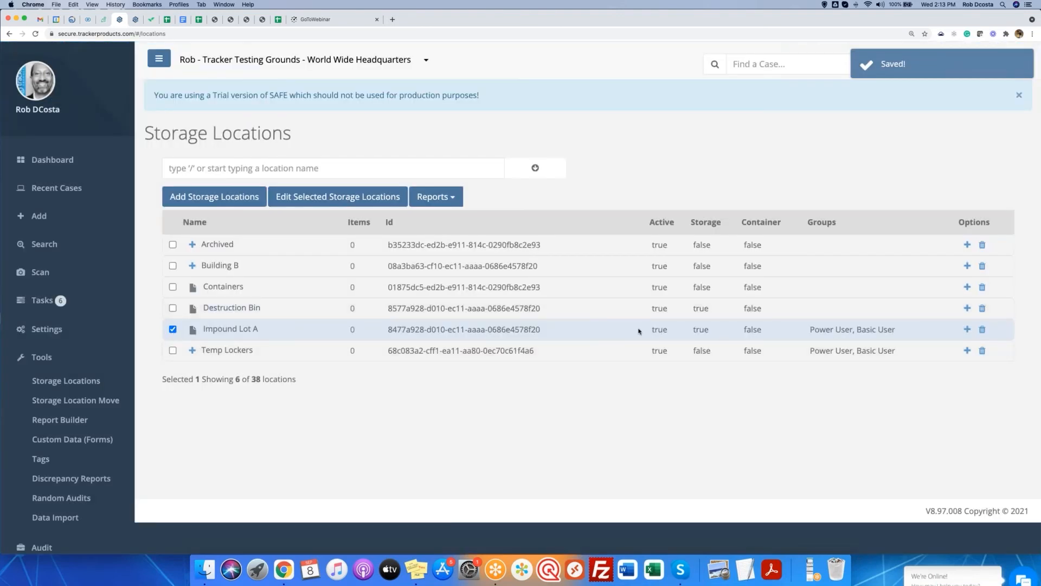
Review the Storage and Groups values of Impound Lot A, inspect the lockers under Temp Lockers, and clear the selection.
{"action": "double_click", "coordinate": [701, 329]}
{"action": "left_click_drag", "start_coordinate": [807, 330], "coordinate": [910, 333]}
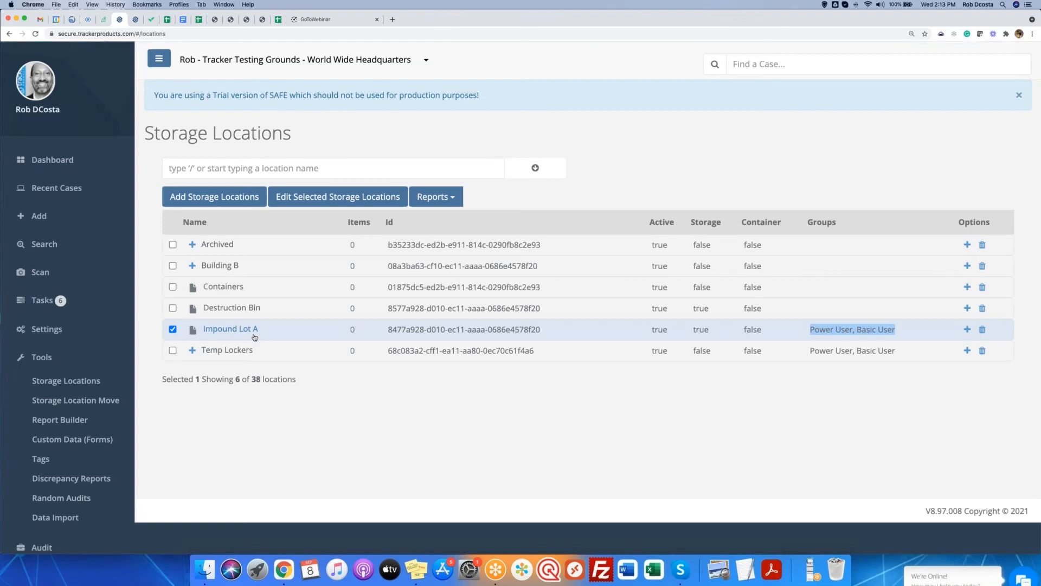
{"action": "left_click", "coordinate": [192, 350]}
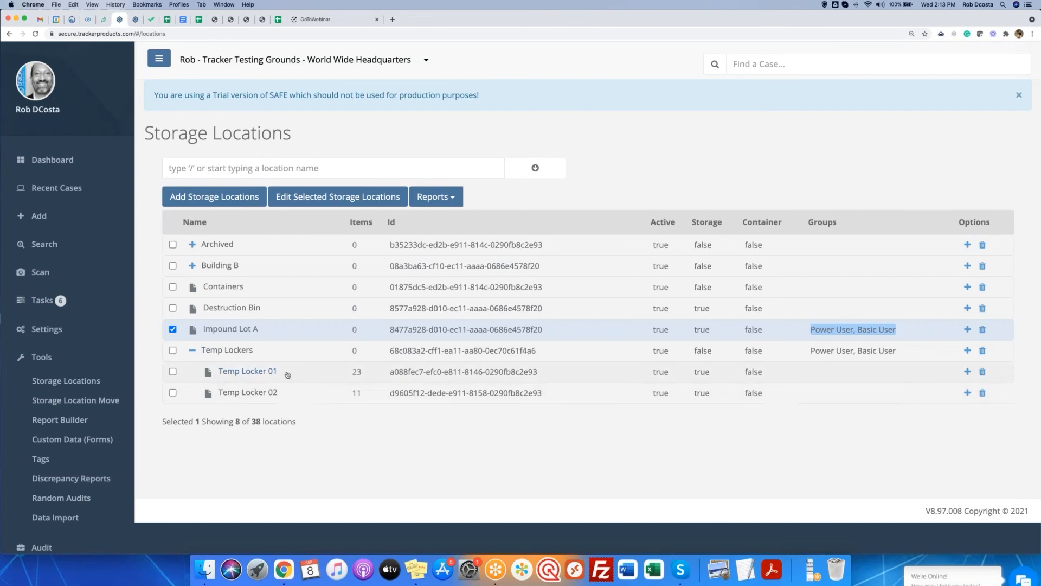
{"action": "left_click", "coordinate": [193, 351]}
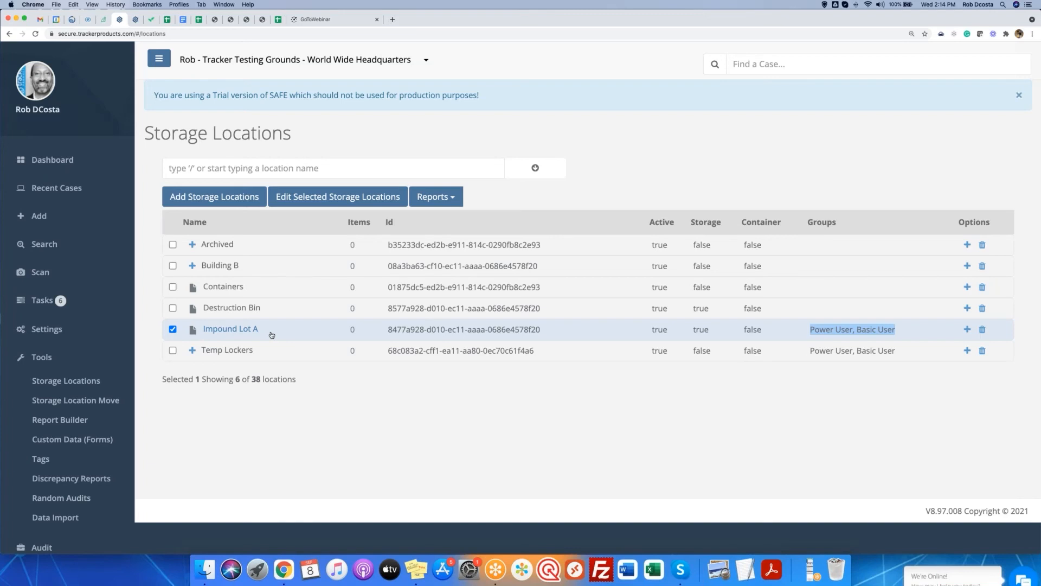
{"action": "left_click", "coordinate": [172, 329]}
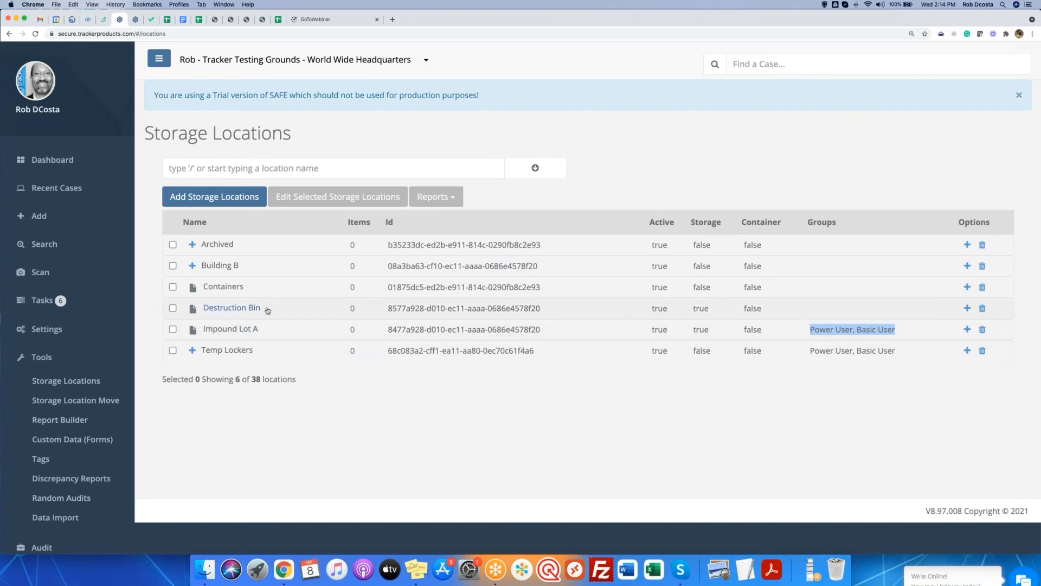
{"action": "left_click", "coordinate": [298, 412]}
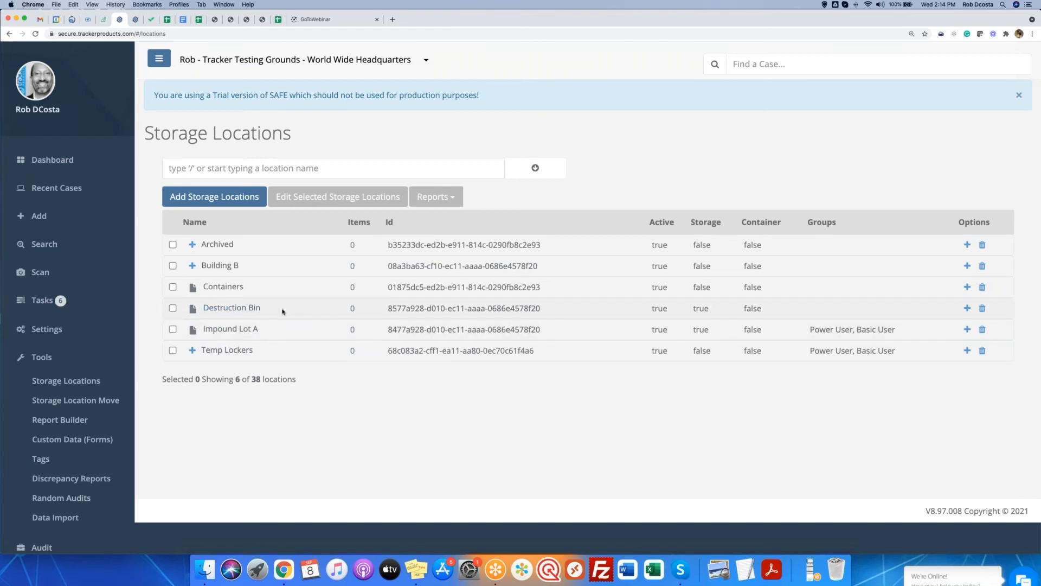
Create a label preview for the Destruction Bin location and review its office name, location name, ID and barcode.
{"action": "left_click", "coordinate": [173, 309]}
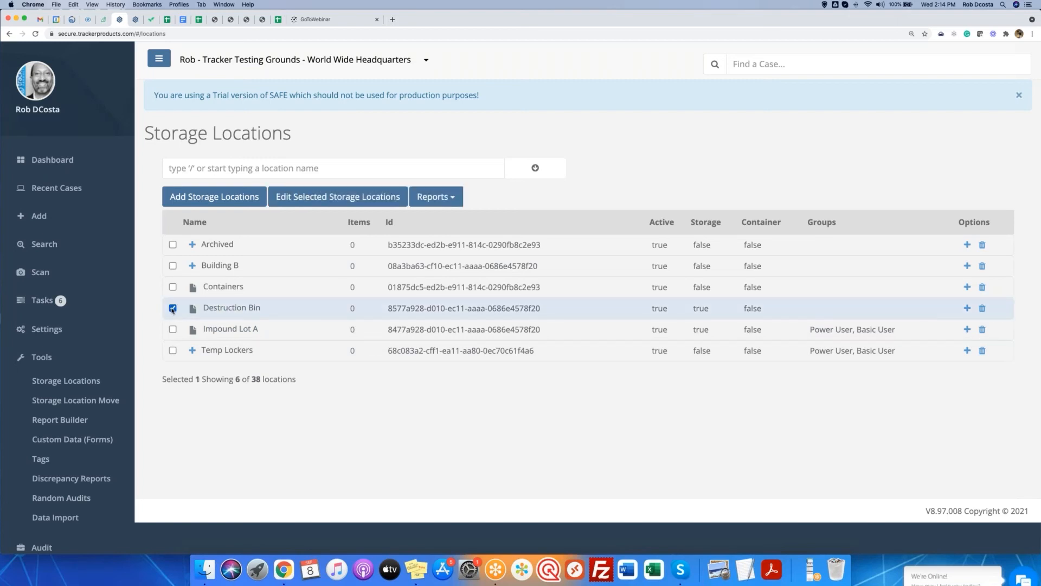
{"action": "left_click", "coordinate": [453, 200]}
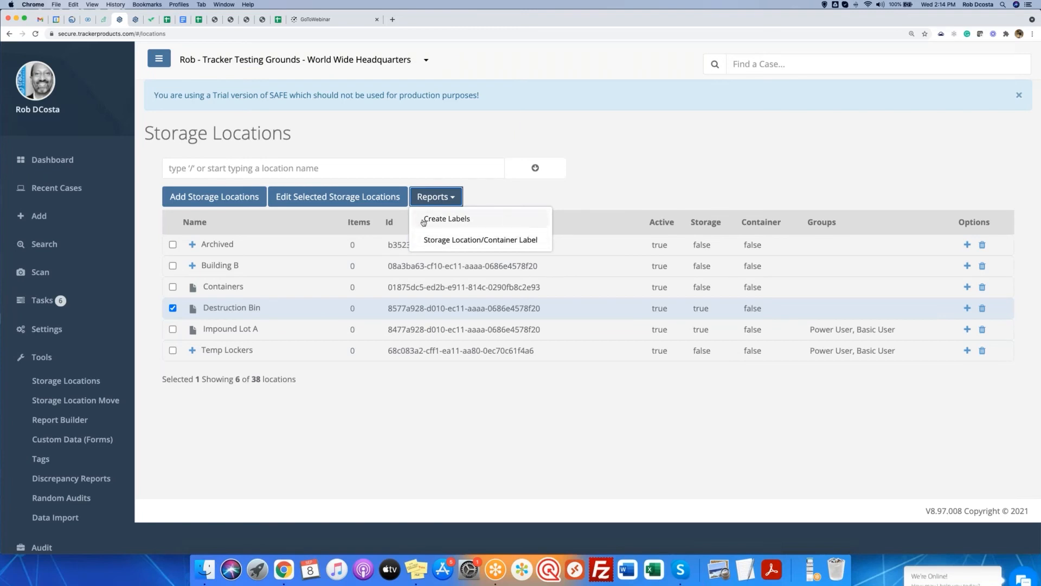
{"action": "left_click", "coordinate": [475, 219]}
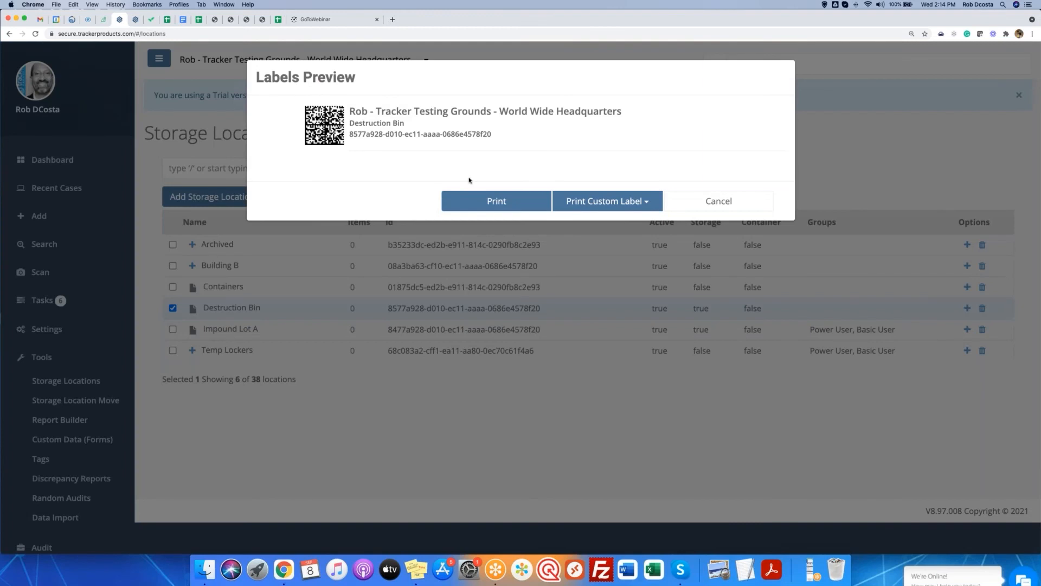
{"action": "left_click_drag", "start_coordinate": [349, 112], "coordinate": [636, 112]}
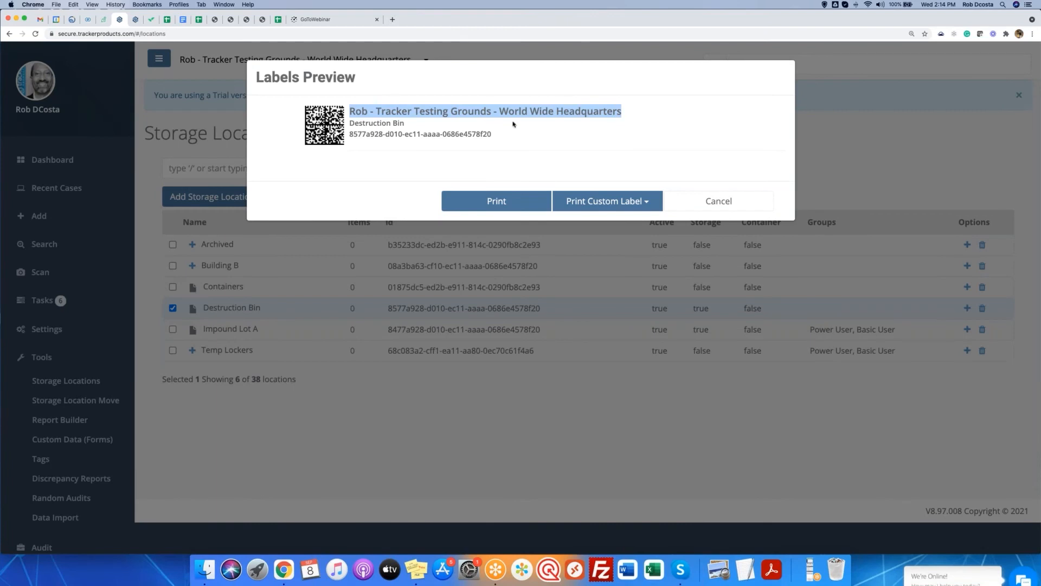
{"action": "left_click_drag", "start_coordinate": [349, 123], "coordinate": [405, 123]}
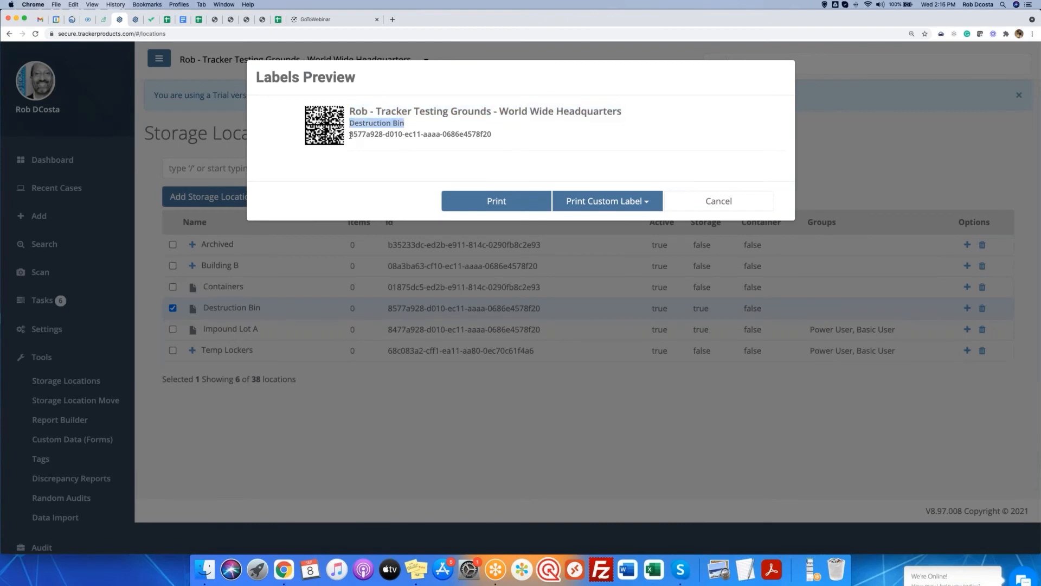
{"action": "left_click_drag", "start_coordinate": [351, 134], "coordinate": [516, 139]}
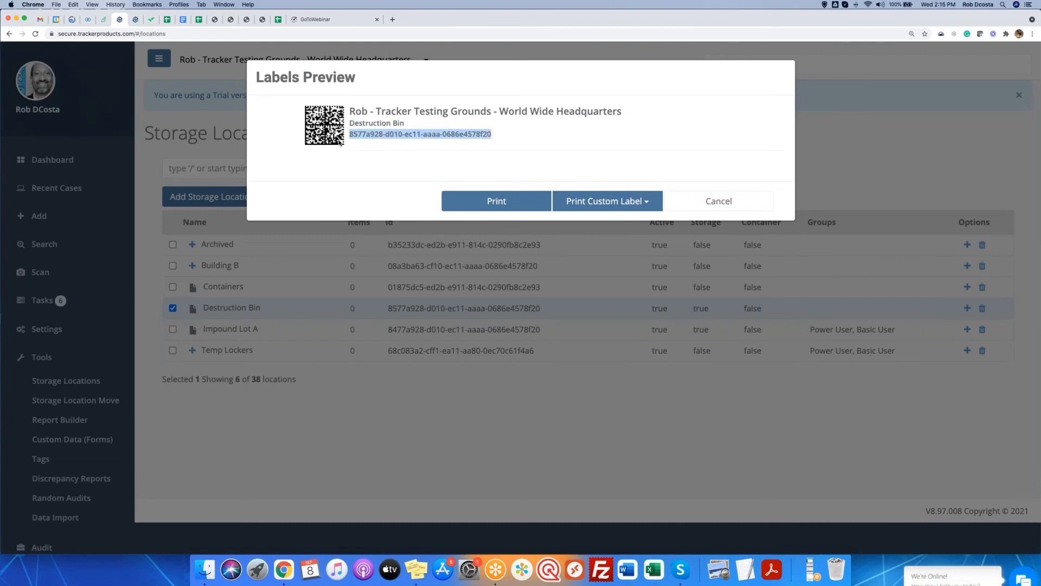
{"action": "left_click", "coordinate": [375, 144]}
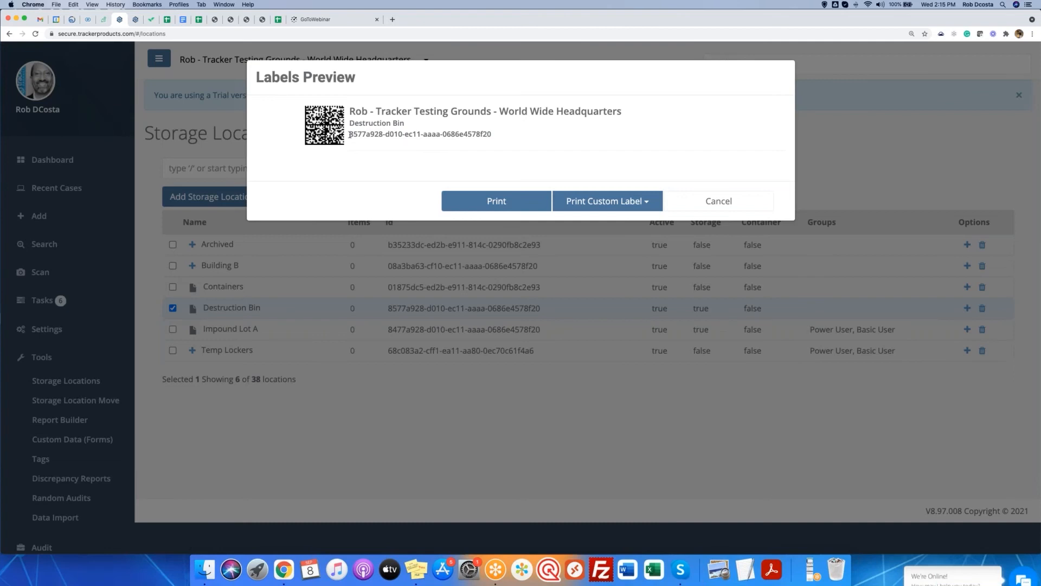
Copy the Destruction Bin ID from the label preview, close the preview without printing and clear the location selection.
{"action": "triple_click", "coordinate": [423, 135]}
{"action": "key", "text": "super+c"}
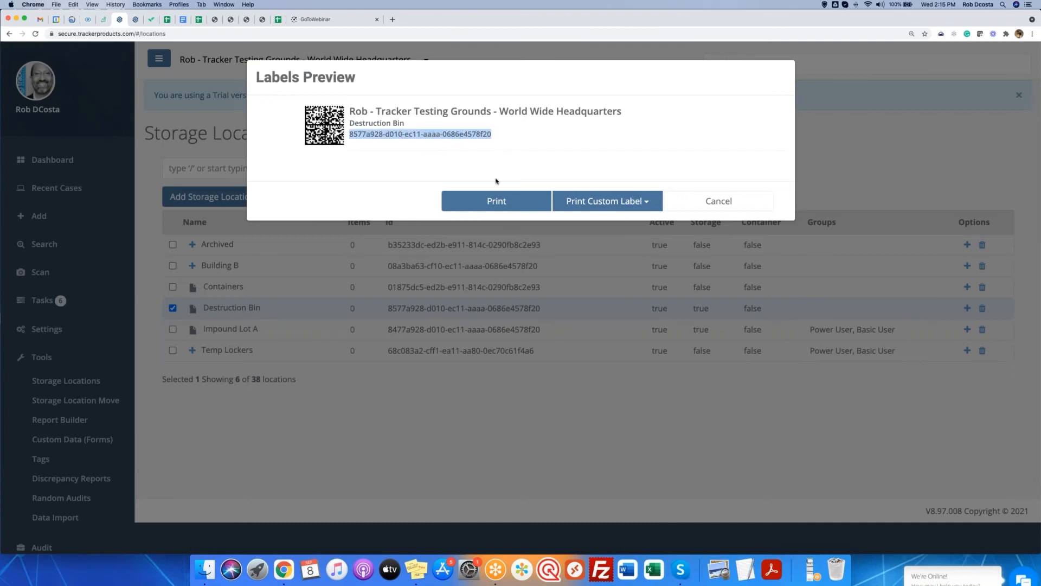
{"action": "left_click", "coordinate": [686, 204]}
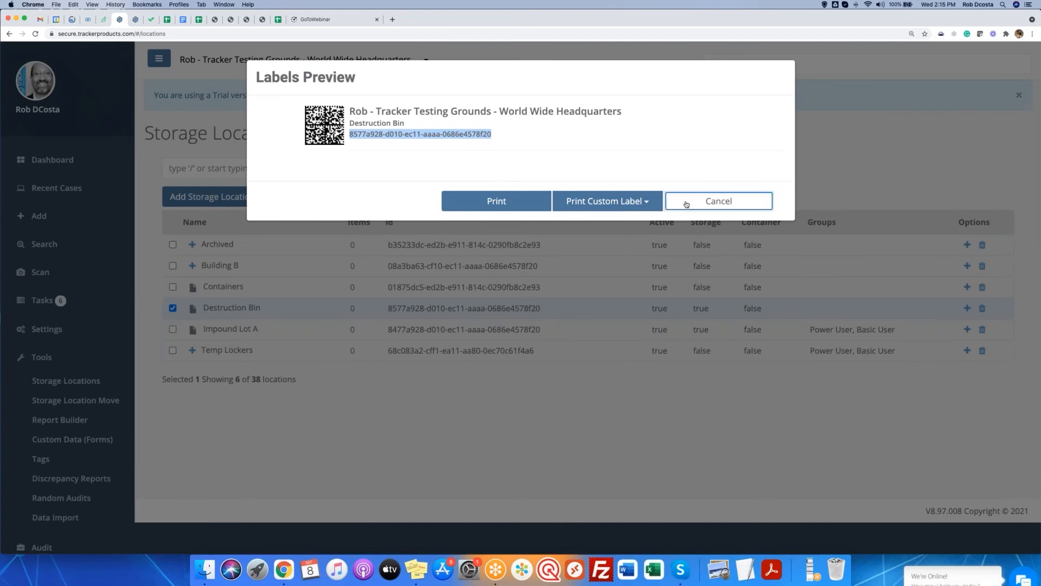
{"action": "left_click", "coordinate": [686, 205]}
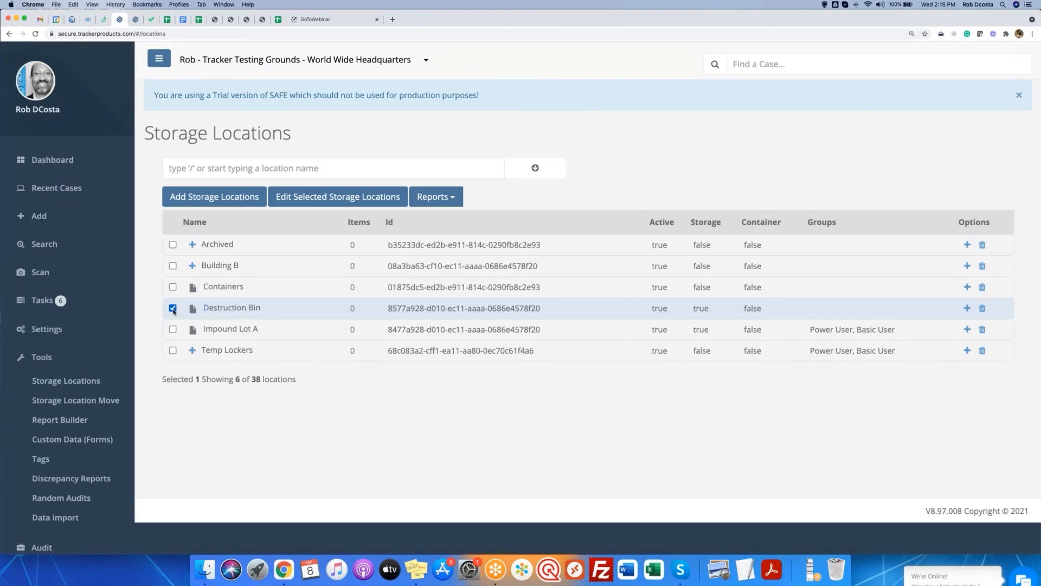
{"action": "left_click", "coordinate": [173, 308]}
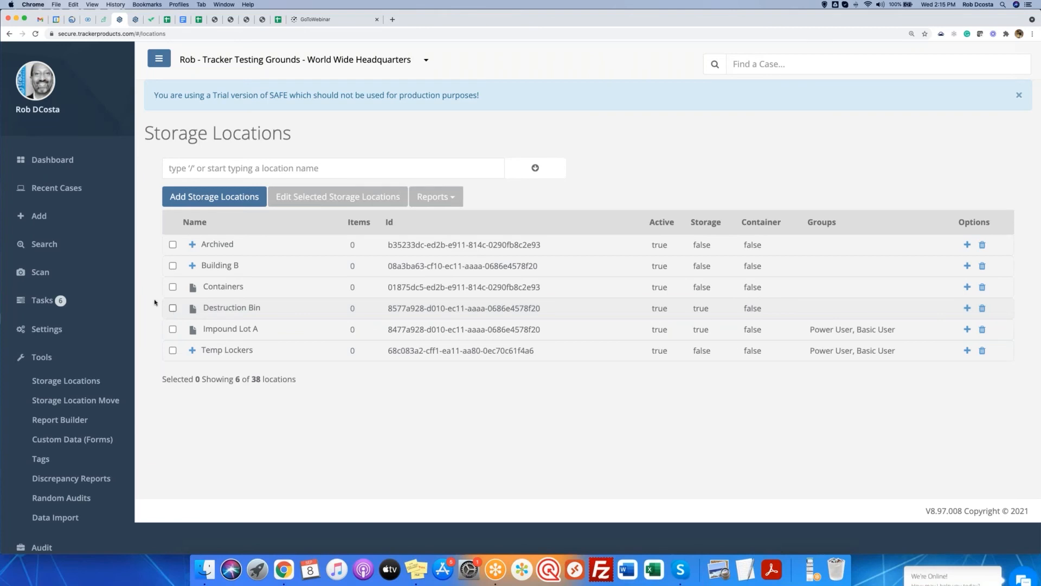
On the Scan page, scan by Location Barcode using the copied Destruction Bin ID and select all items in the list.
{"action": "left_click", "coordinate": [41, 272]}
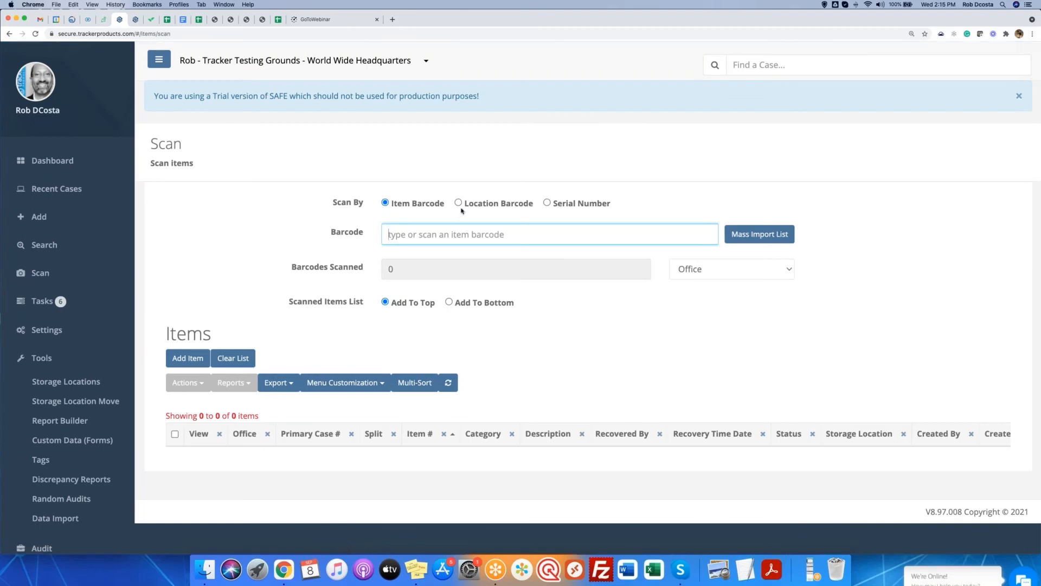
{"action": "left_click_drag", "start_coordinate": [465, 205], "coordinate": [535, 206]}
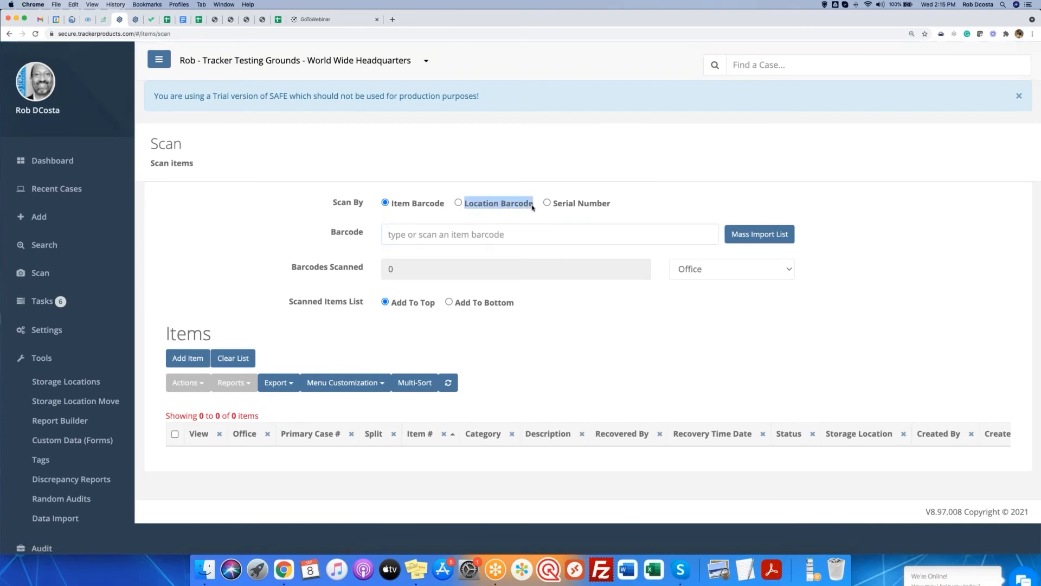
{"action": "left_click_drag", "start_coordinate": [392, 206], "coordinate": [445, 207]}
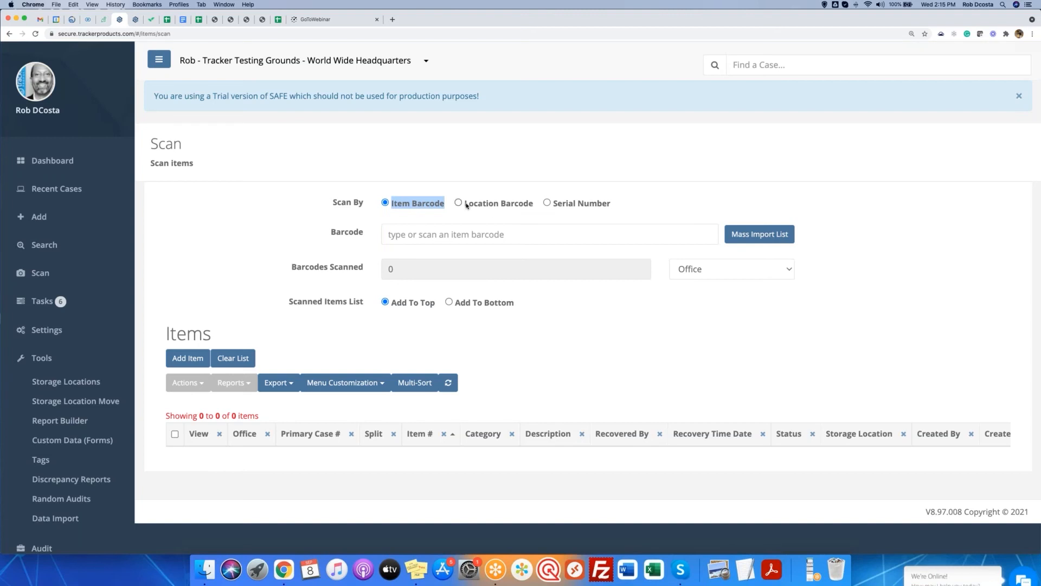
{"action": "left_click_drag", "start_coordinate": [465, 206], "coordinate": [532, 215]}
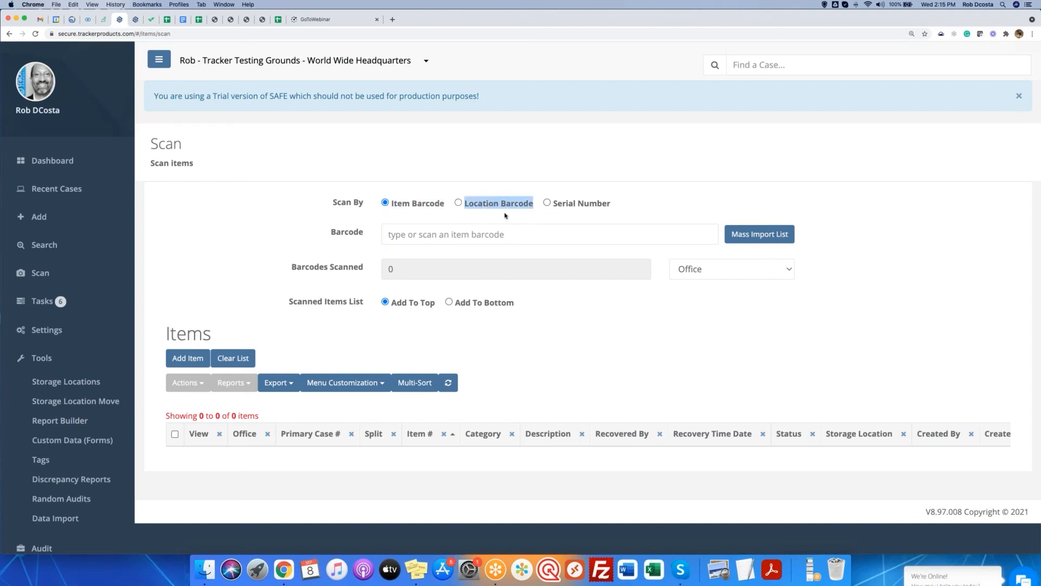
{"action": "left_click", "coordinate": [458, 203]}
{"action": "left_click", "coordinate": [396, 236]}
{"action": "key", "text": "super+v"}
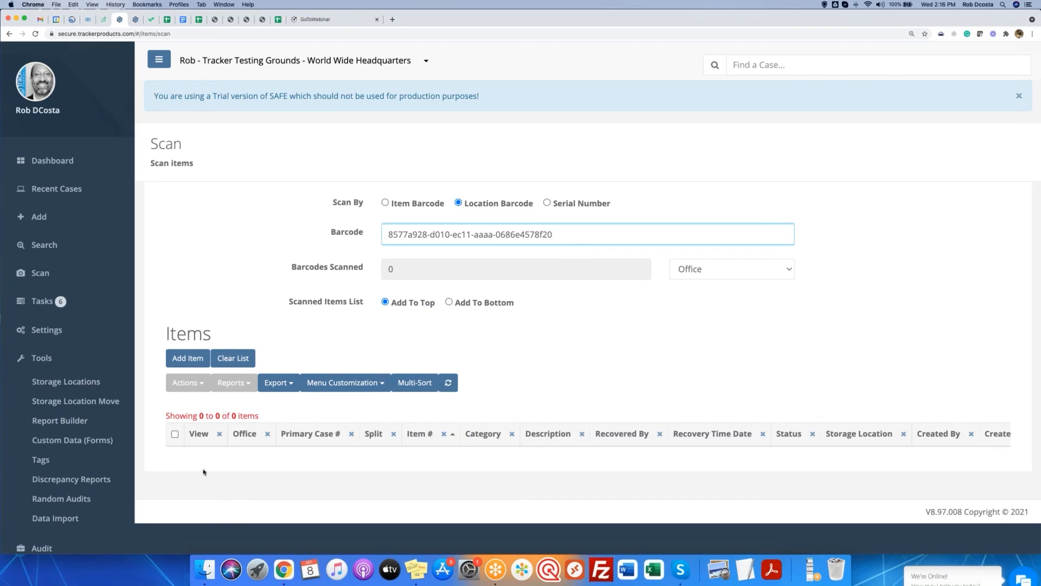
{"action": "left_click", "coordinate": [174, 434]}
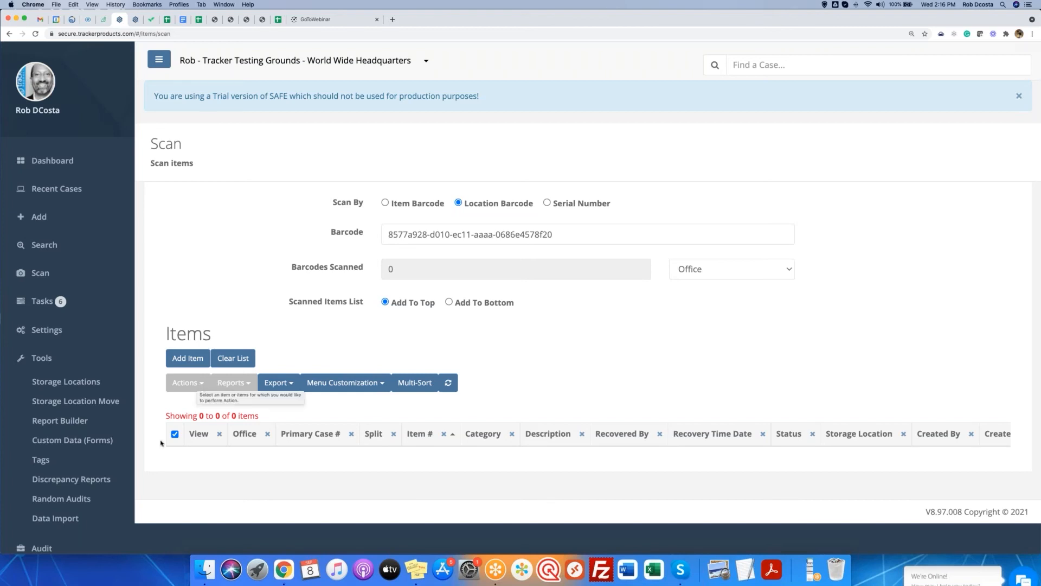
Return to Storage Locations and generate the Storage Location/Container Label report for Destruction Bin.
{"action": "left_click", "coordinate": [57, 383]}
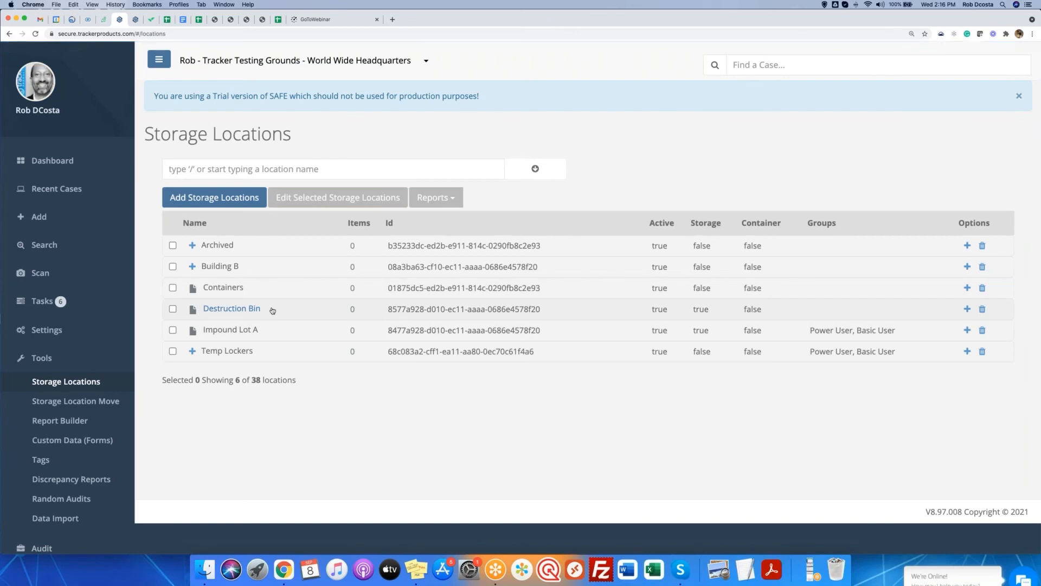
{"action": "left_click", "coordinate": [179, 309]}
{"action": "left_click", "coordinate": [177, 308]}
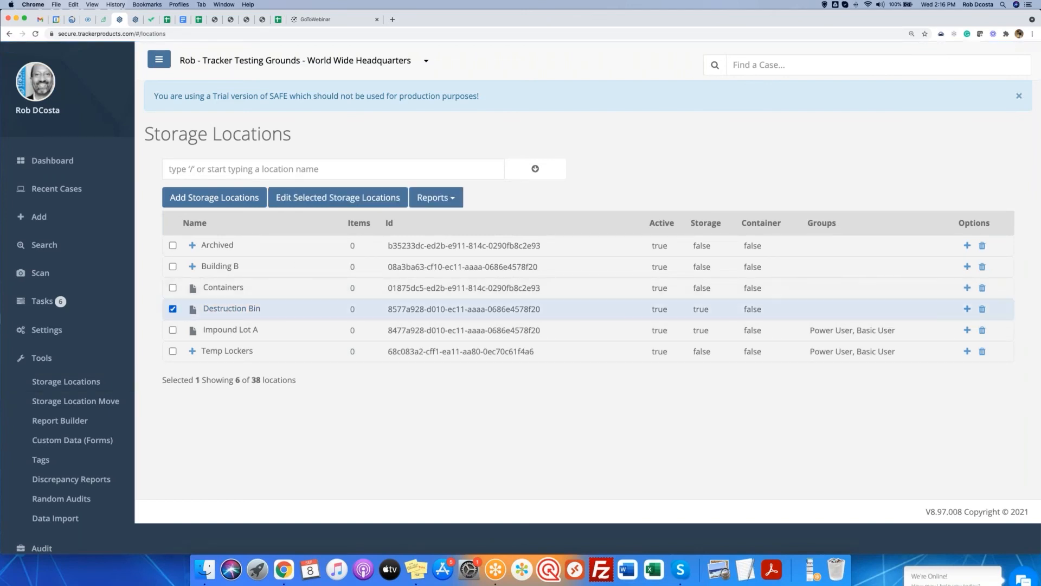
{"action": "left_click", "coordinate": [454, 200]}
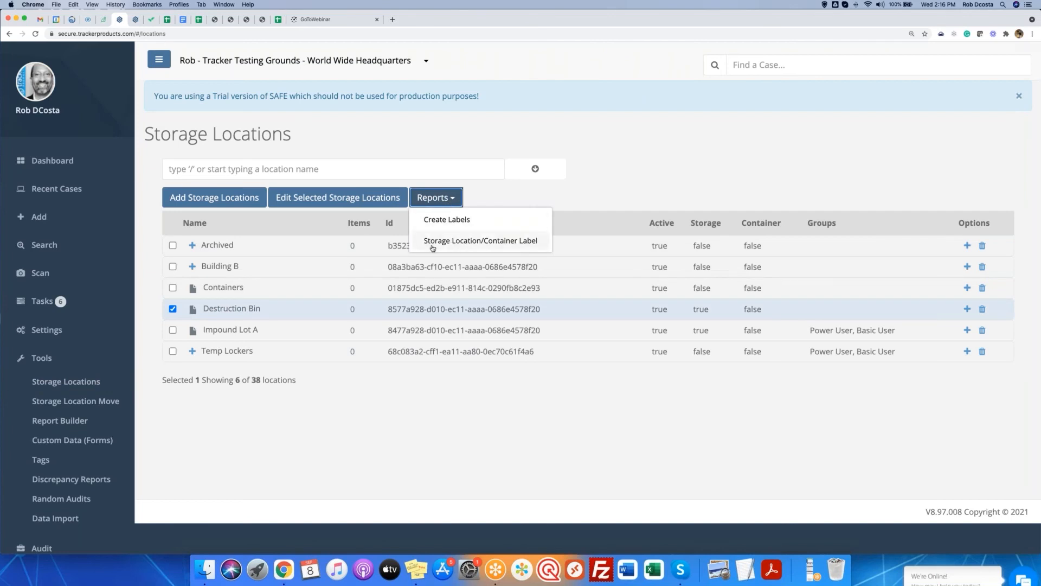
{"action": "left_click", "coordinate": [478, 243]}
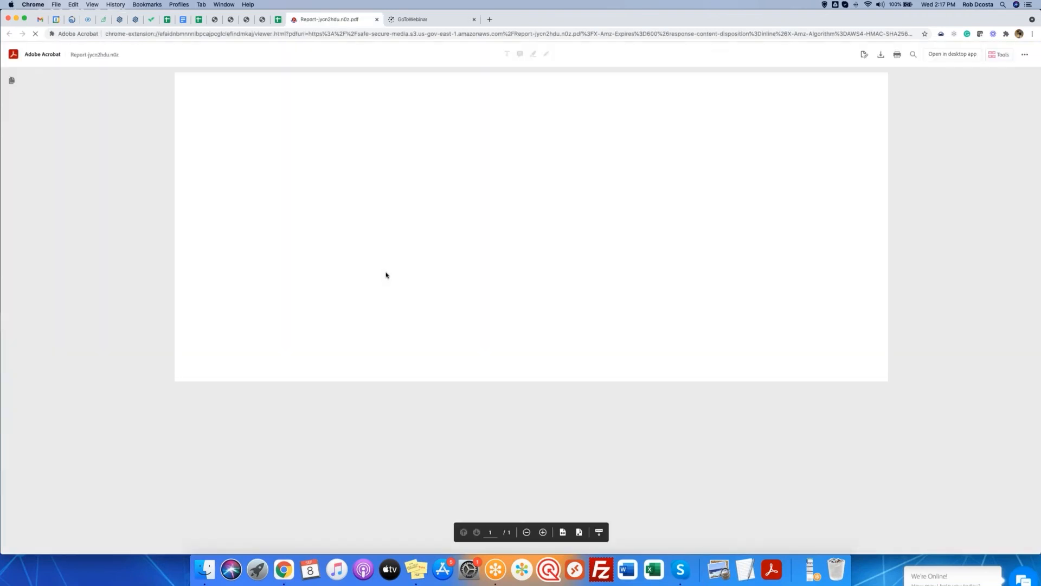
Review the location name and ID on the generated PDF label, then return to Storage Locations and clear the Destruction Bin selection.
{"action": "left_click", "coordinate": [527, 532]}
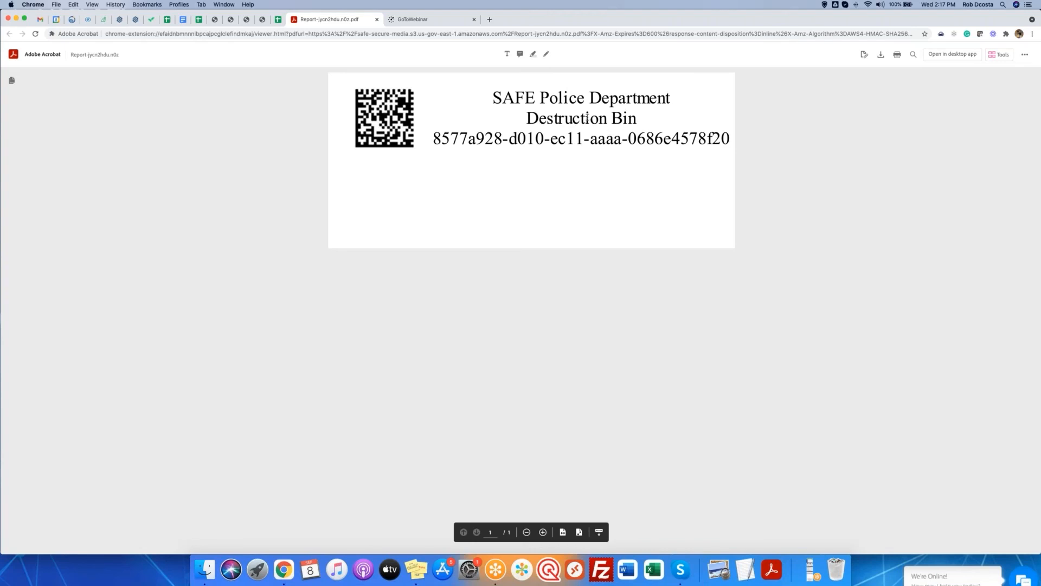
{"action": "left_click_drag", "start_coordinate": [526, 121], "coordinate": [655, 120]}
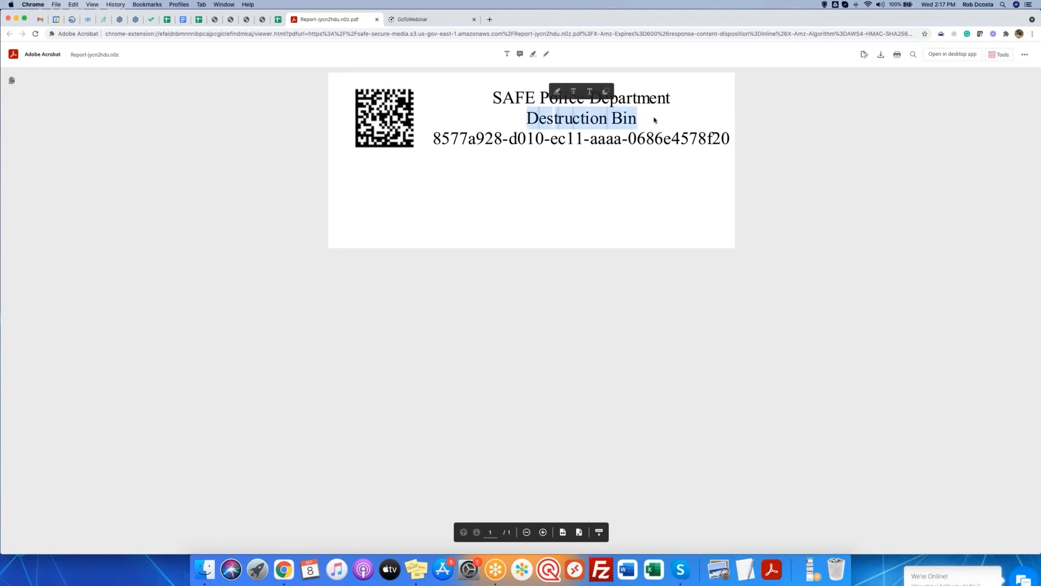
{"action": "left_click_drag", "start_coordinate": [433, 140], "coordinate": [723, 145]}
{"action": "left_click", "coordinate": [558, 152]}
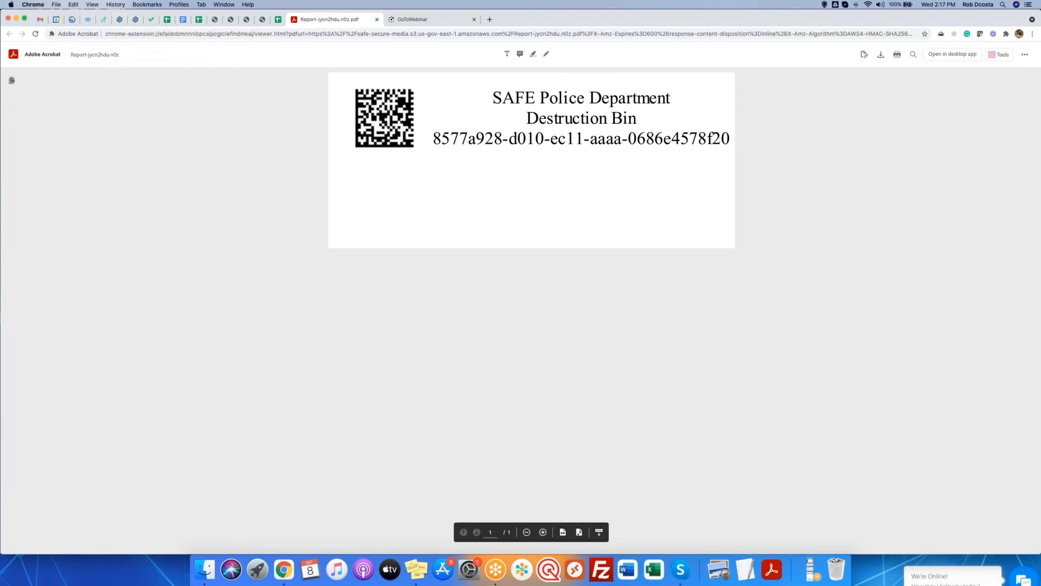
{"action": "left_click", "coordinate": [120, 21]}
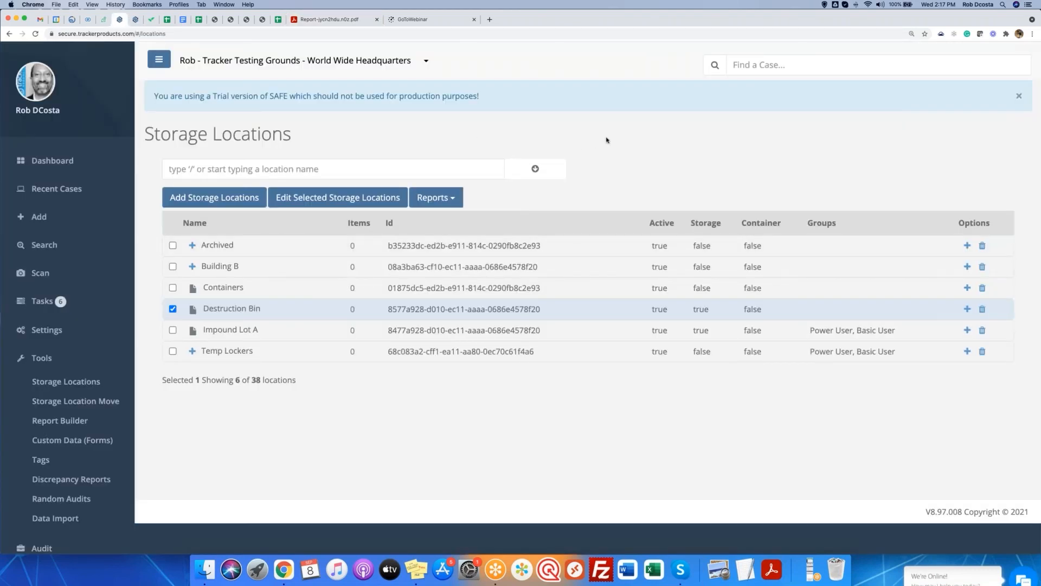
{"action": "left_click", "coordinate": [172, 309]}
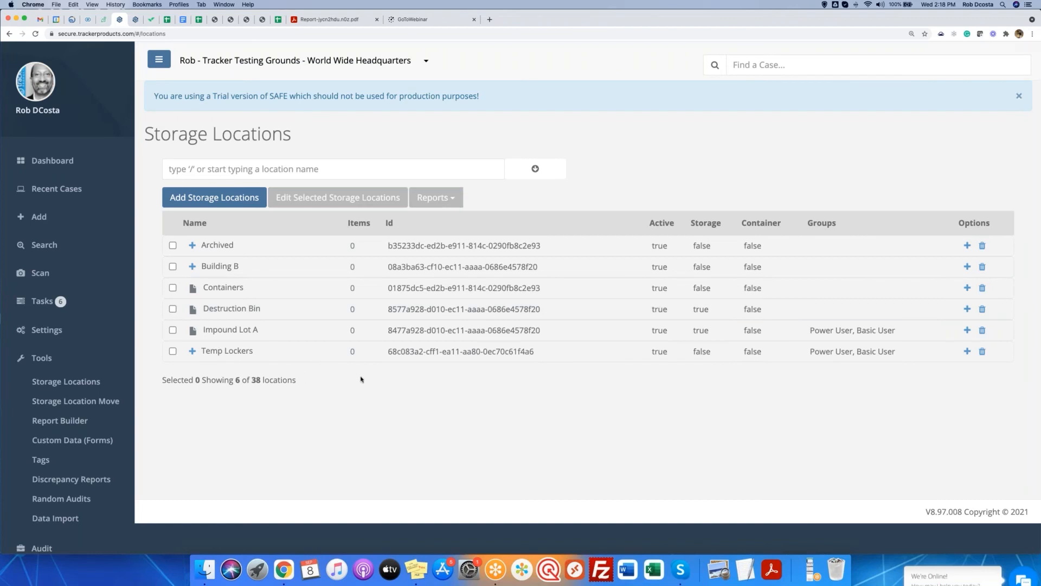
Expand Temp Lockers and examine the item counts of its individual lockers.
{"action": "left_click", "coordinate": [192, 351]}
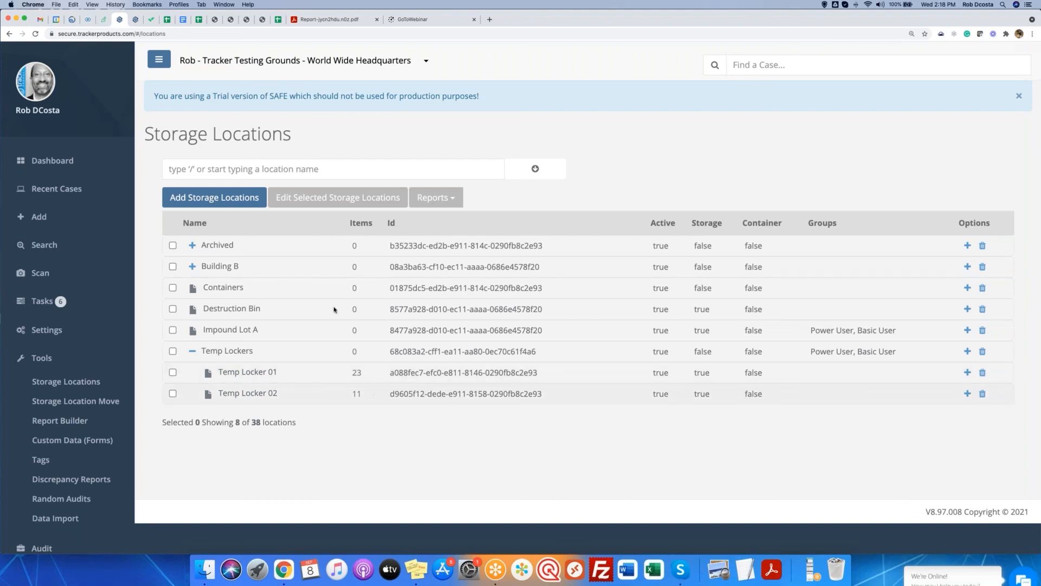
{"action": "left_click_drag", "start_coordinate": [147, 137], "coordinate": [309, 138]}
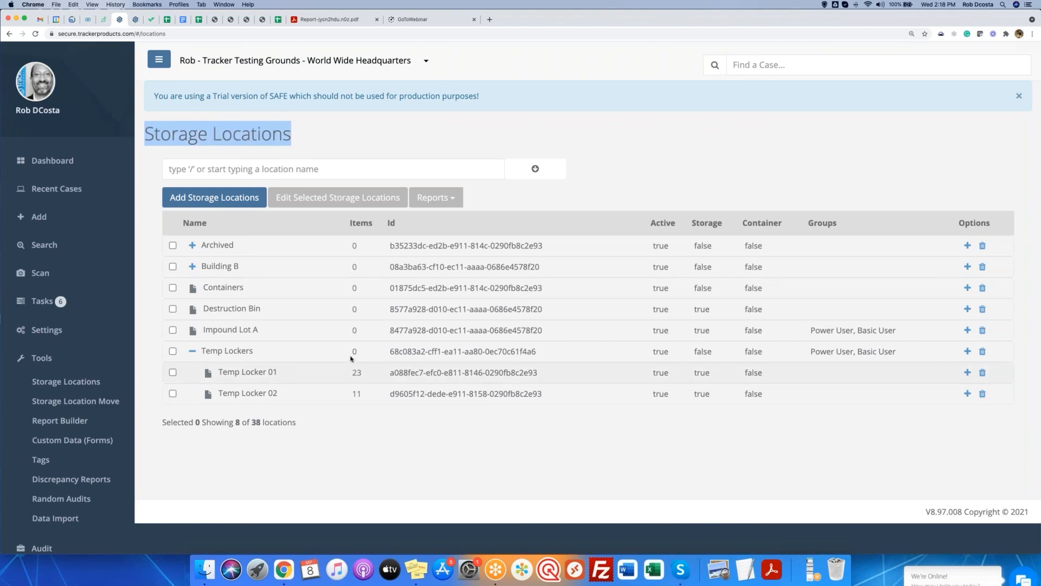
{"action": "left_click_drag", "start_coordinate": [343, 227], "coordinate": [380, 227]}
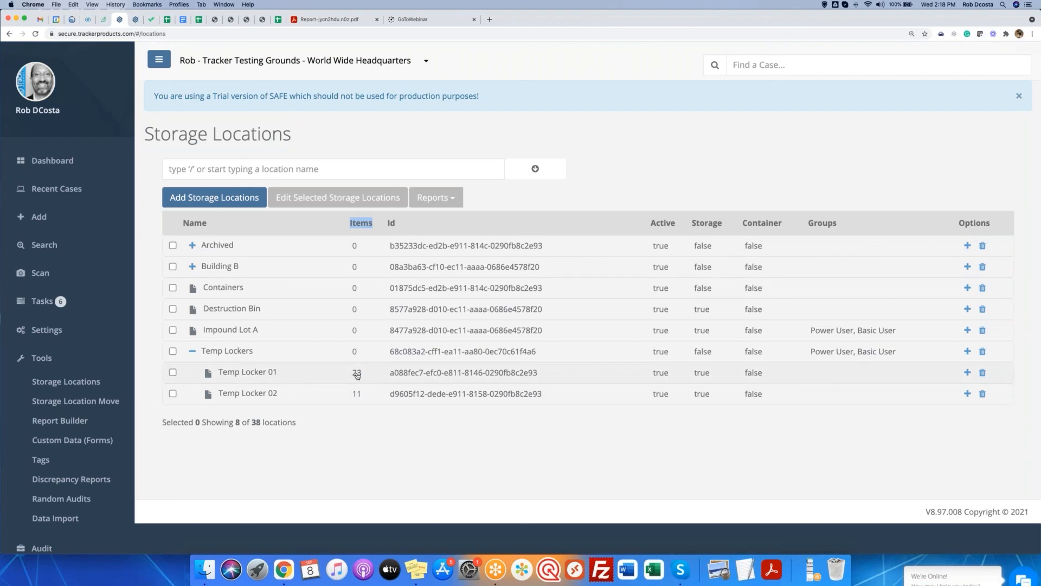
Open the list of items stored in Temp Locker 02, review their details and storage location, and return to Storage Locations.
{"action": "left_click", "coordinate": [356, 396]}
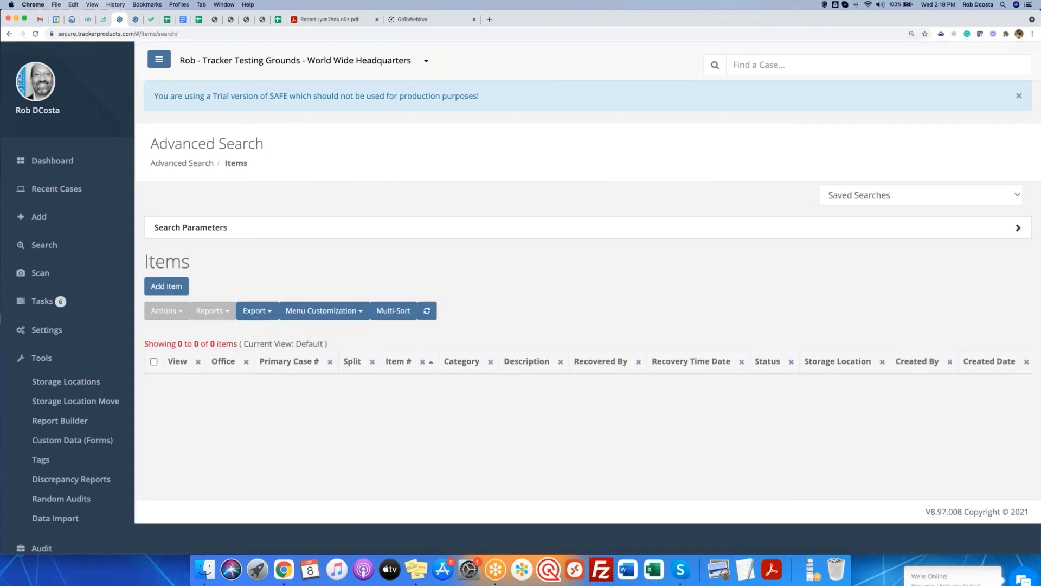
{"action": "left_click", "coordinate": [472, 232]}
{"action": "scroll", "coordinate": [472, 232], "scroll_direction": "down", "scroll_amount": 10}
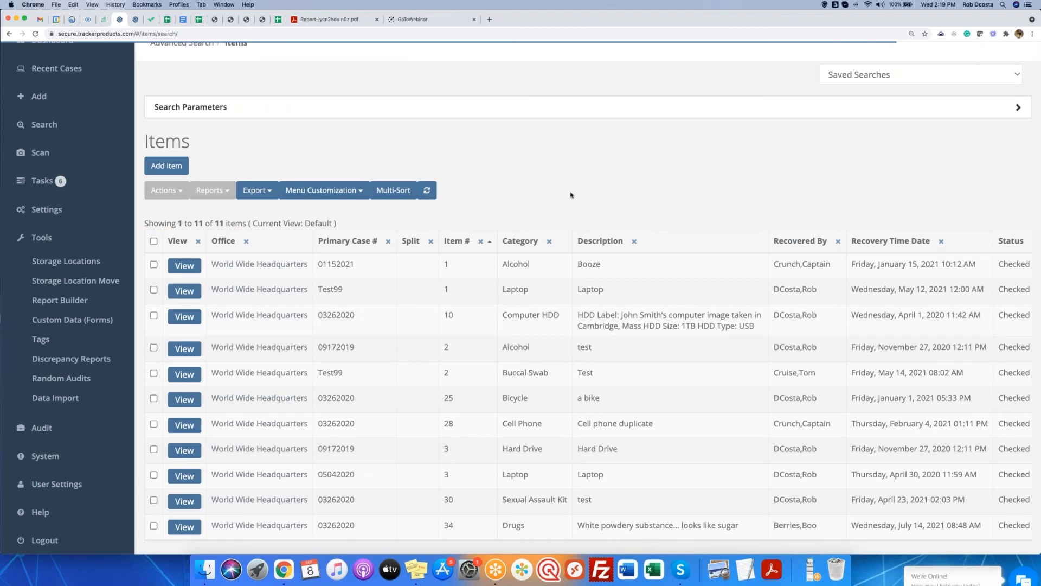
{"action": "scroll", "coordinate": [559, 204], "scroll_direction": "down", "scroll_amount": 1}
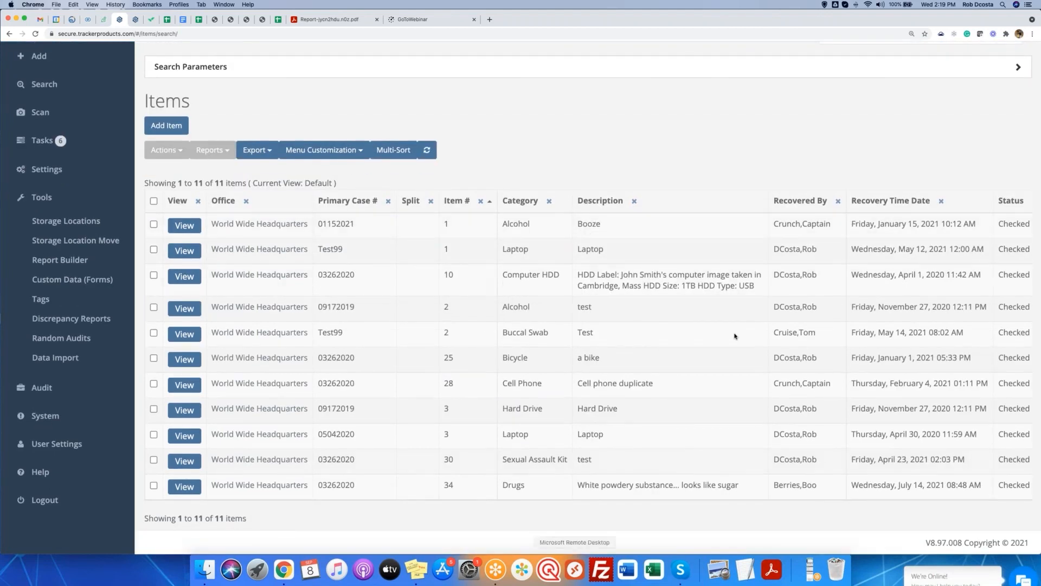
{"action": "scroll", "coordinate": [770, 280], "scroll_direction": "right", "scroll_amount": 5}
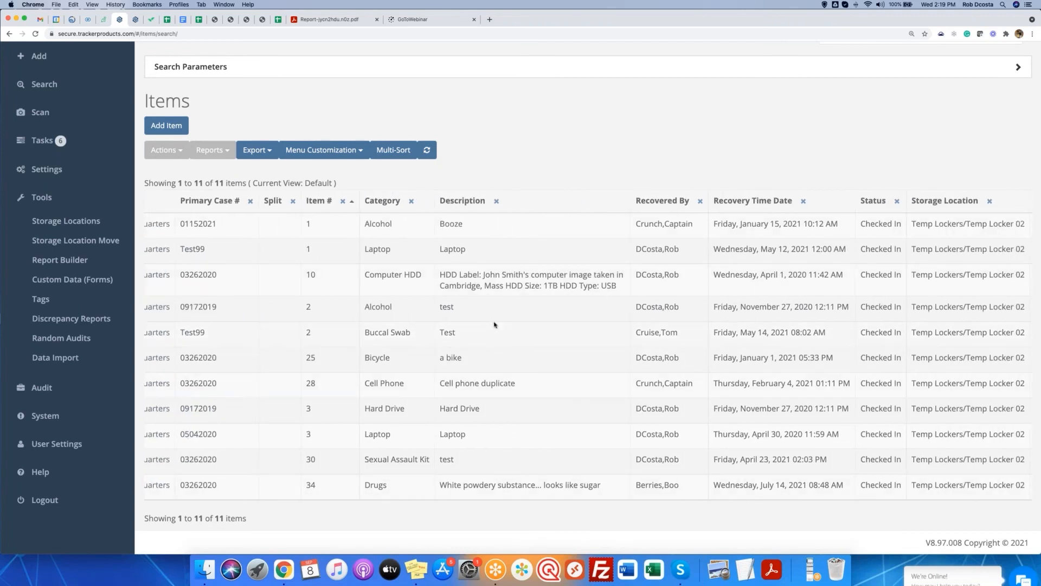
{"action": "scroll", "coordinate": [495, 324], "scroll_direction": "left", "scroll_amount": 5}
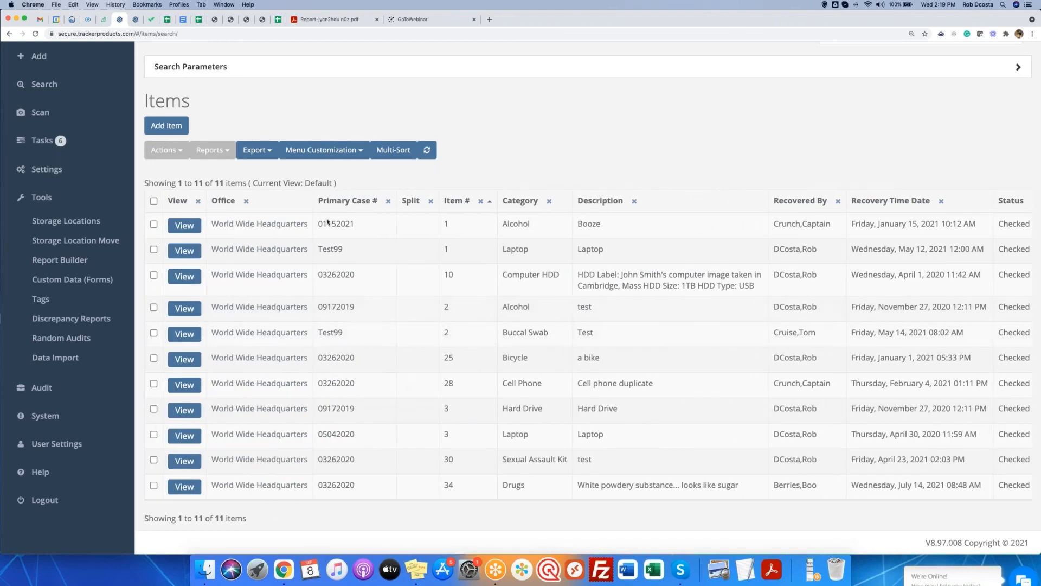
{"action": "left_click", "coordinate": [58, 221]}
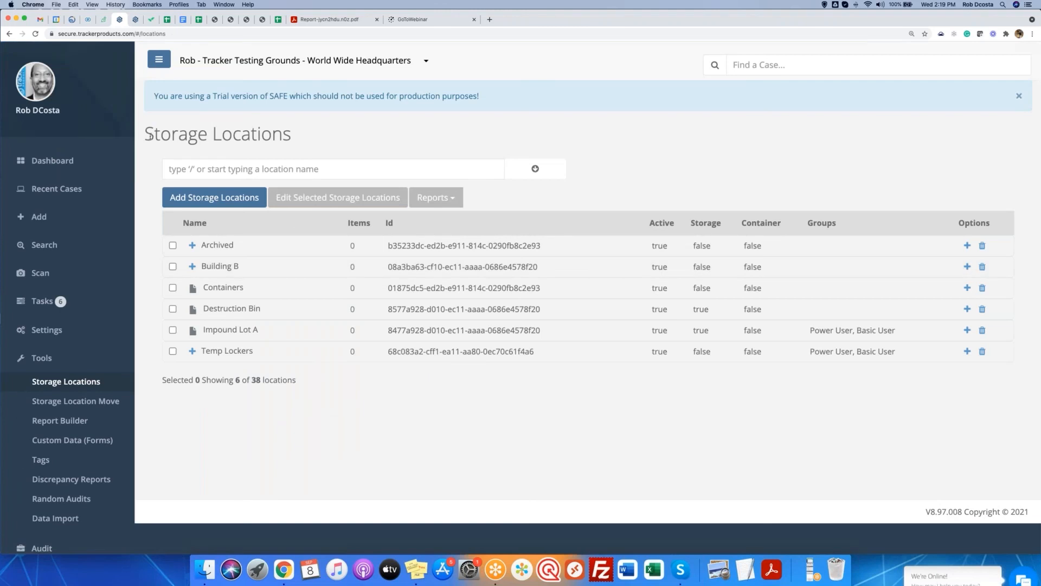
Expand the Temp Lockers location, check the Items column for its lockers, and collapse it again.
{"action": "left_click_drag", "start_coordinate": [146, 137], "coordinate": [338, 140]}
{"action": "left_click", "coordinate": [192, 351]}
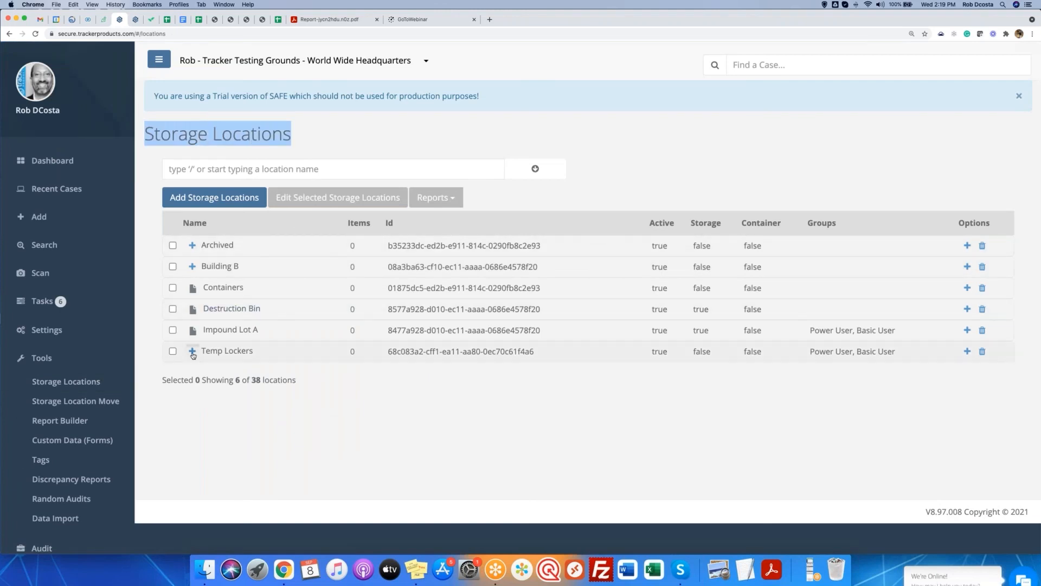
{"action": "left_click_drag", "start_coordinate": [350, 222], "coordinate": [373, 223]}
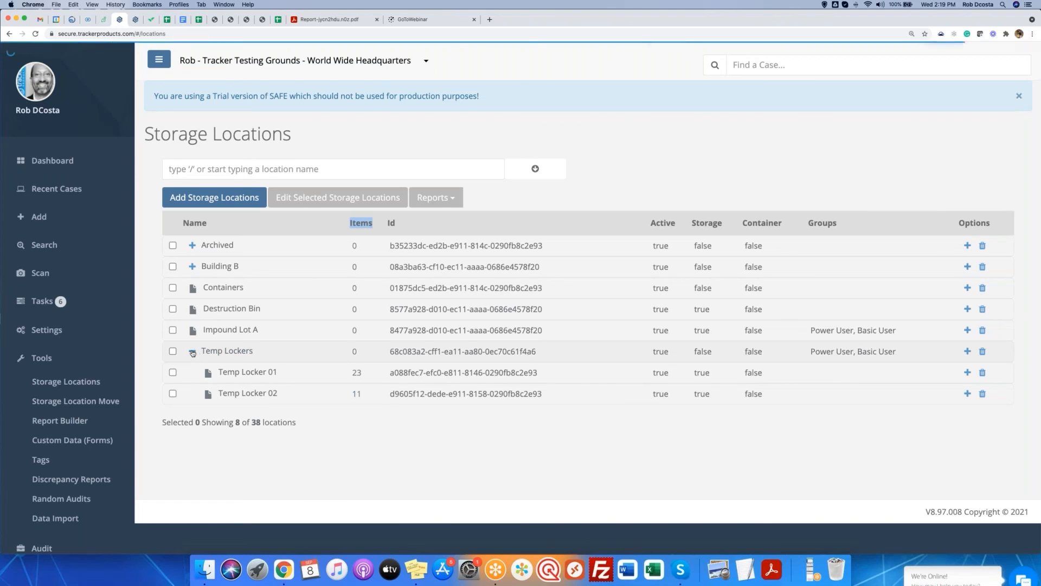
{"action": "left_click", "coordinate": [192, 352]}
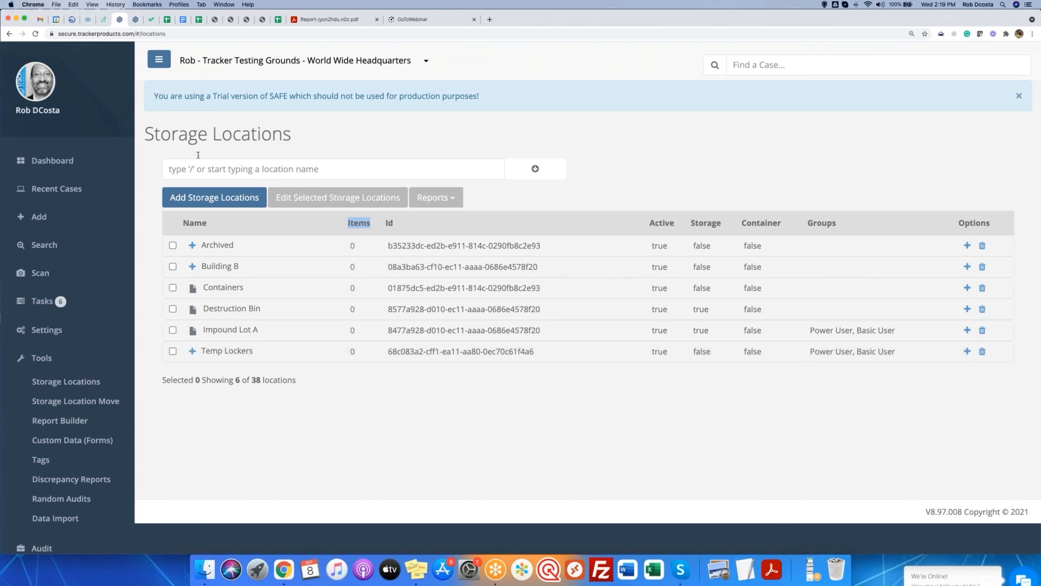
{"action": "left_click_drag", "start_coordinate": [145, 134], "coordinate": [289, 135]}
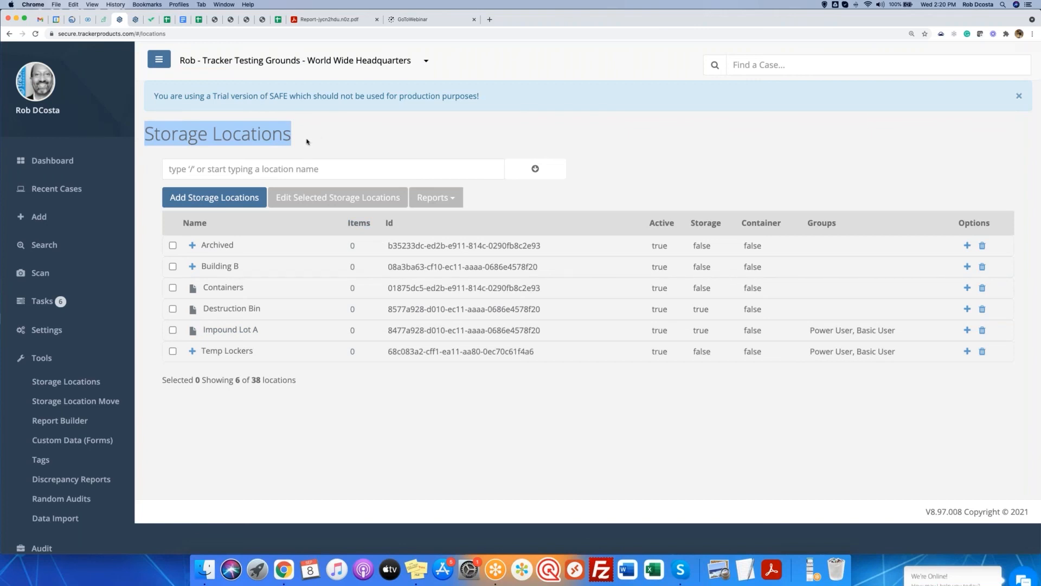
{"action": "left_click", "coordinate": [308, 140]}
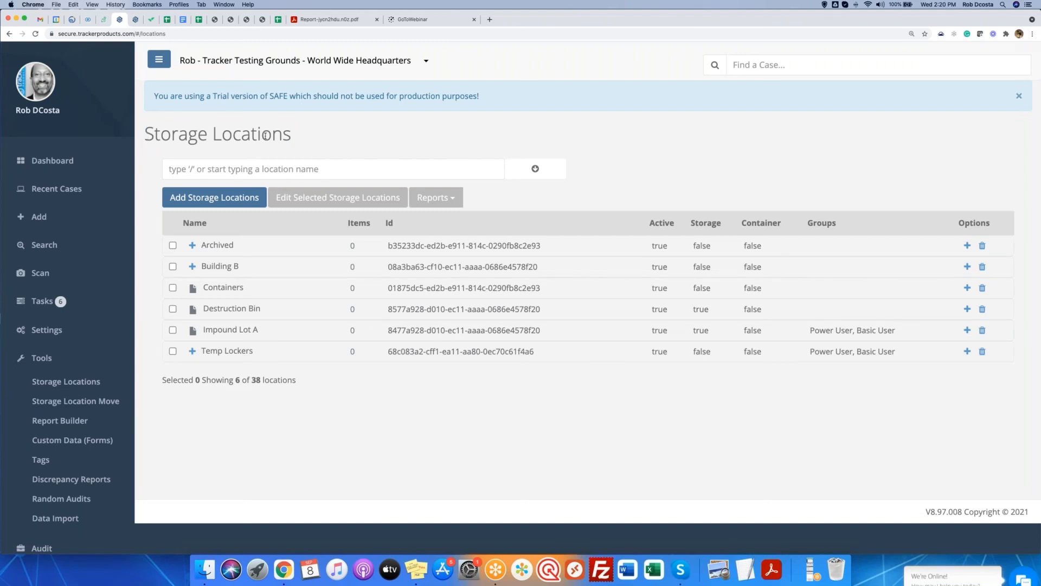
{"action": "left_click_drag", "start_coordinate": [145, 135], "coordinate": [303, 138]}
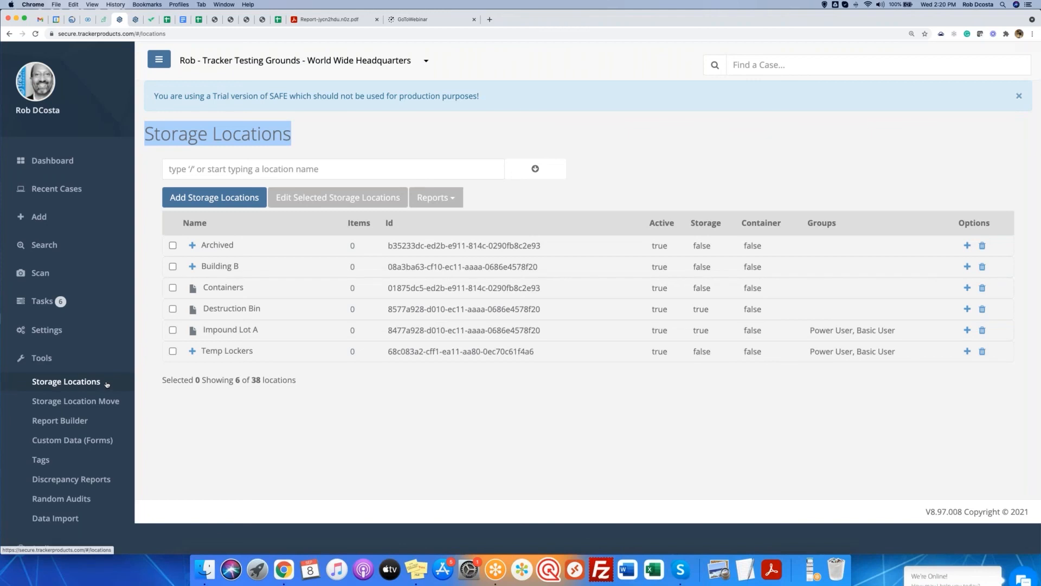
{"action": "left_click", "coordinate": [349, 431]}
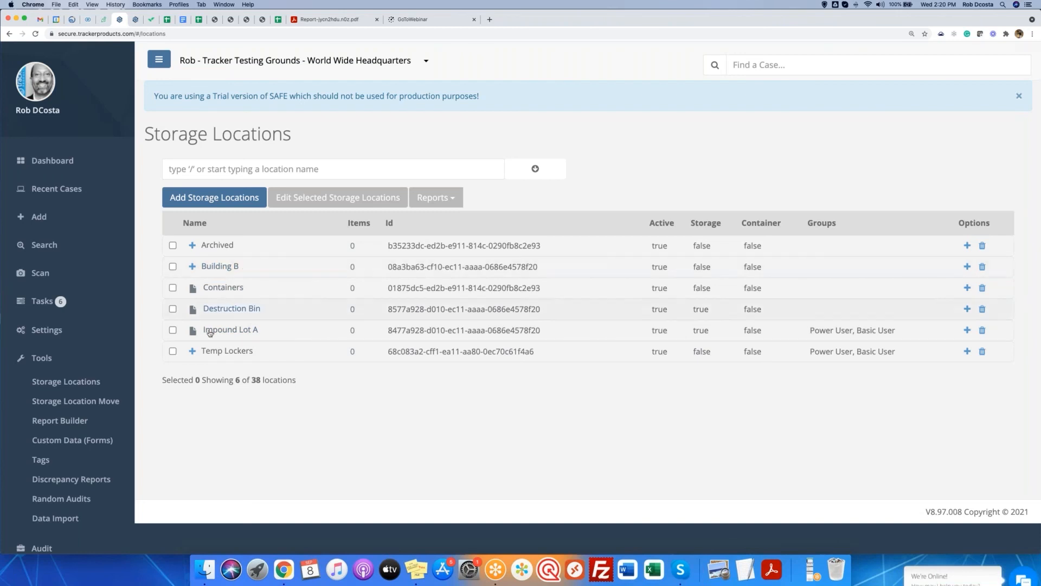
Edit Impound Lot A to move it under Building B, then save and proceed with the hierarchy change.
{"action": "left_click", "coordinate": [173, 330]}
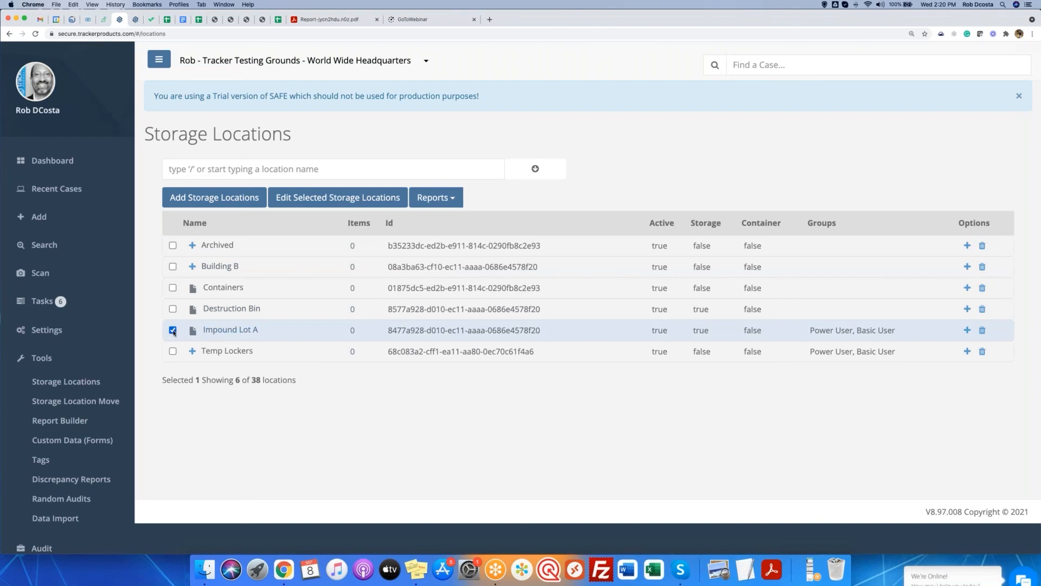
{"action": "left_click", "coordinate": [321, 200]}
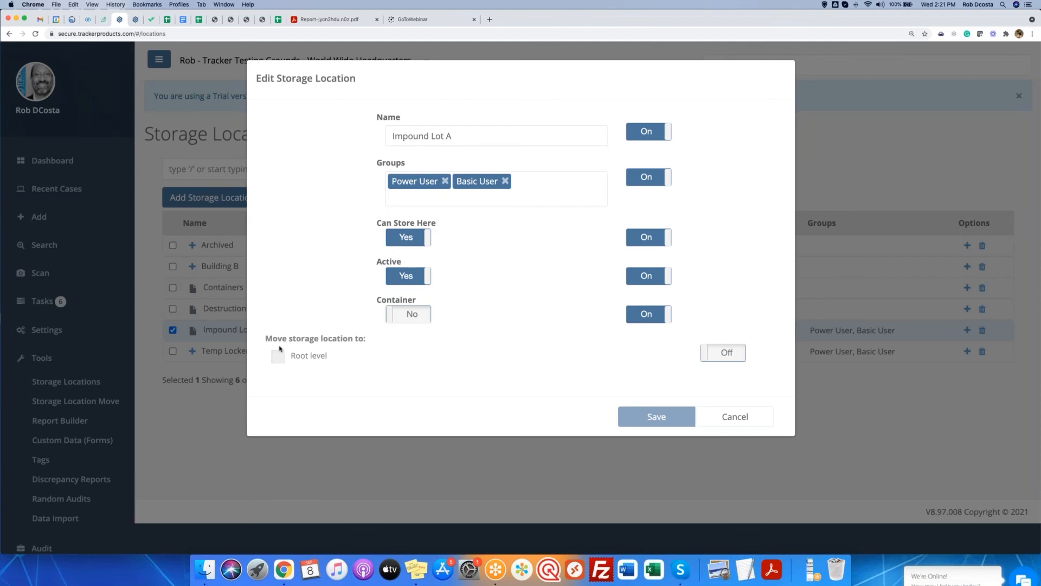
{"action": "left_click_drag", "start_coordinate": [274, 340], "coordinate": [374, 342]}
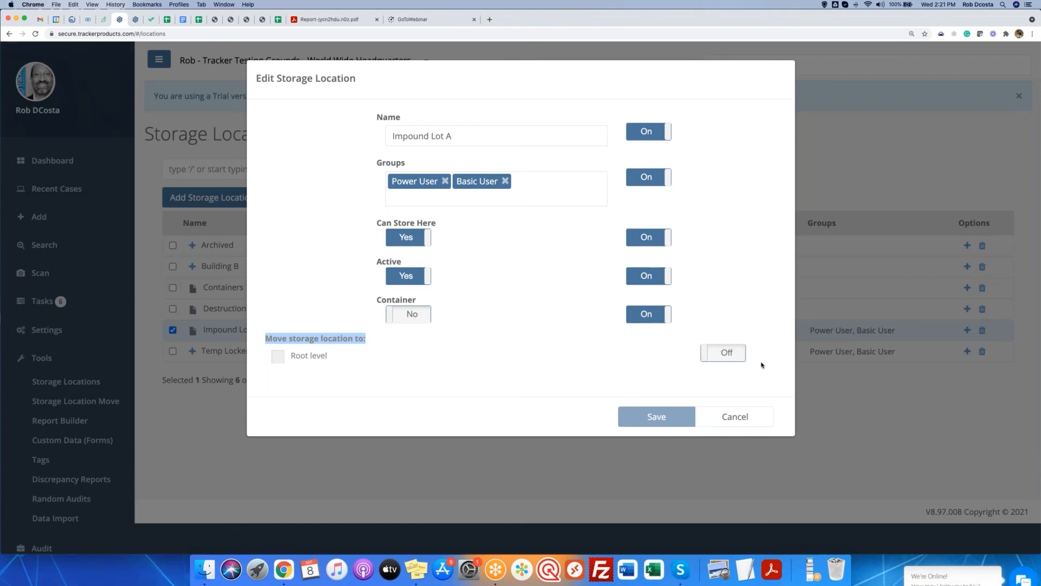
{"action": "left_click", "coordinate": [727, 354]}
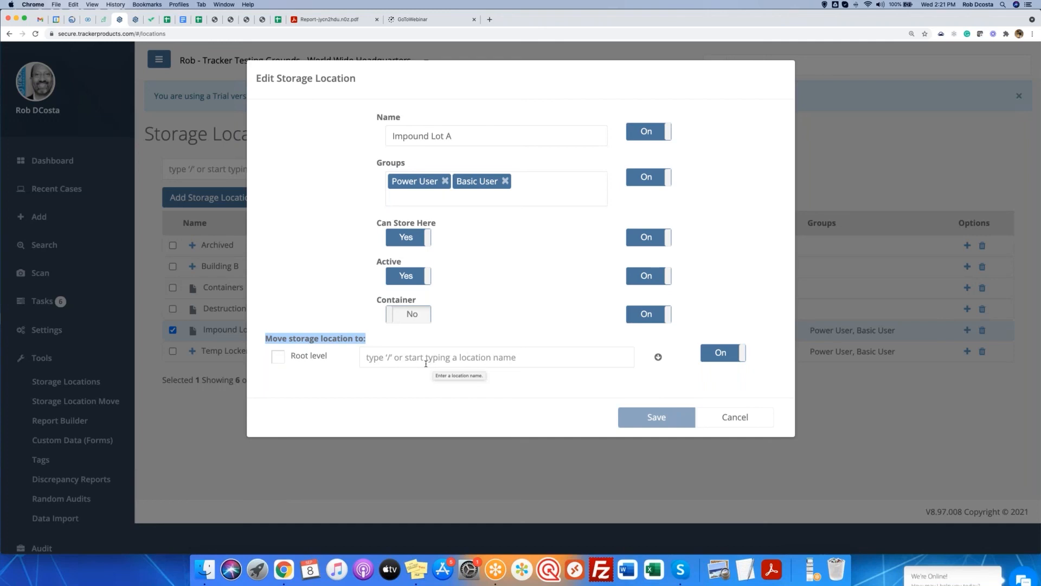
{"action": "left_click", "coordinate": [396, 359]}
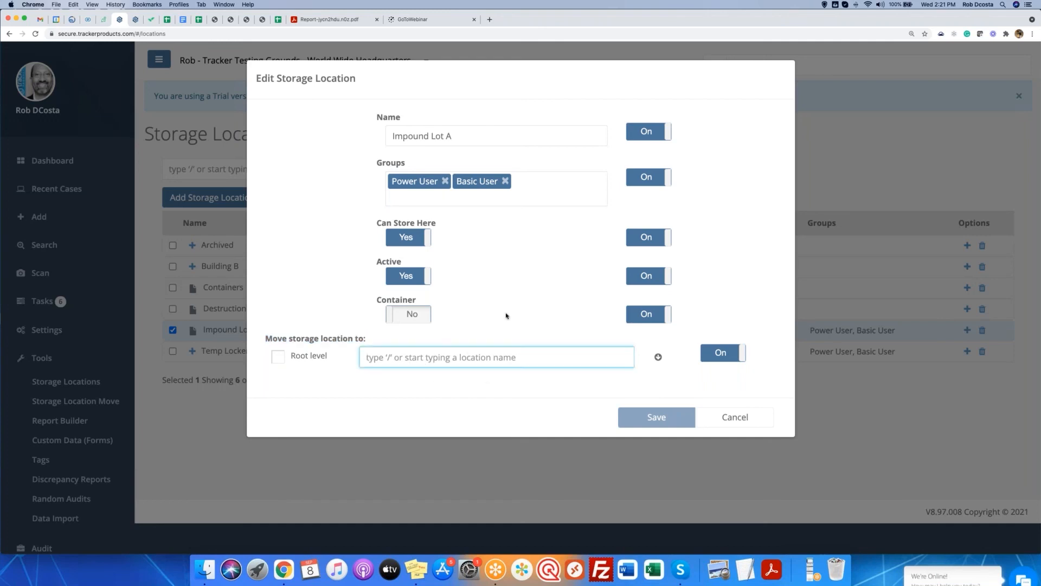
{"action": "type", "text": "Build"}
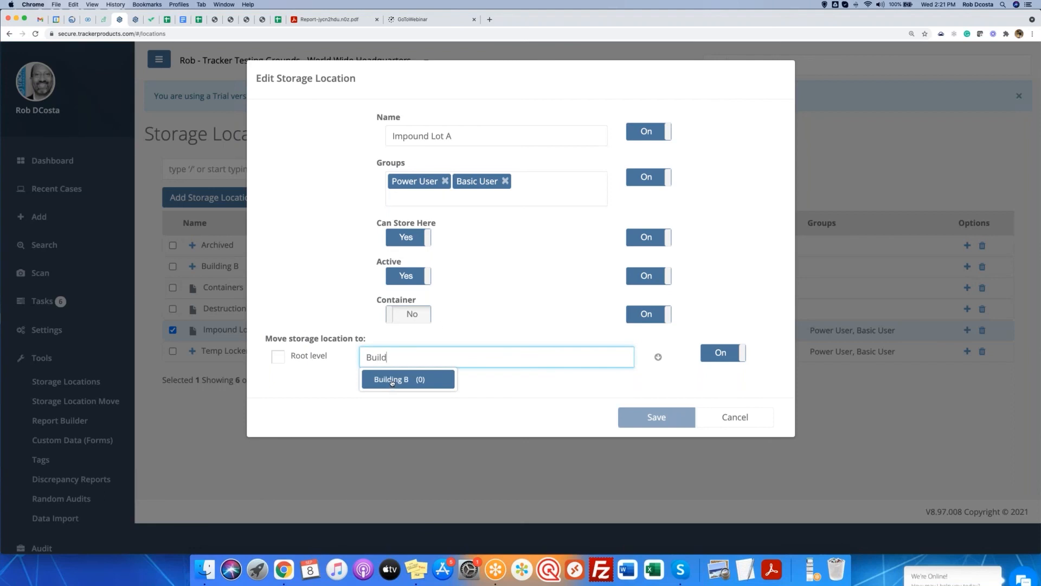
{"action": "left_click", "coordinate": [391, 382]}
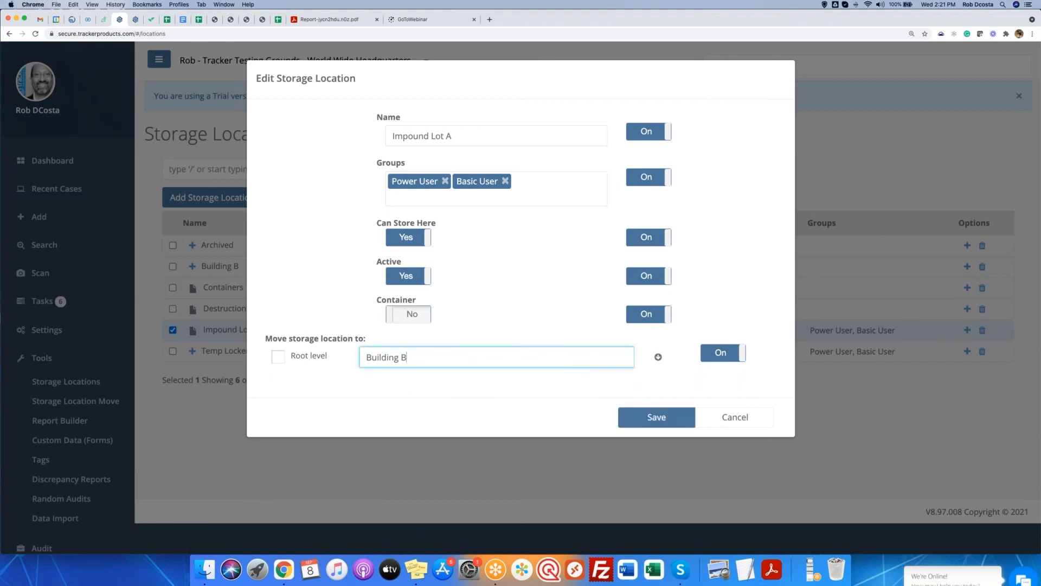
{"action": "left_click", "coordinate": [646, 418]}
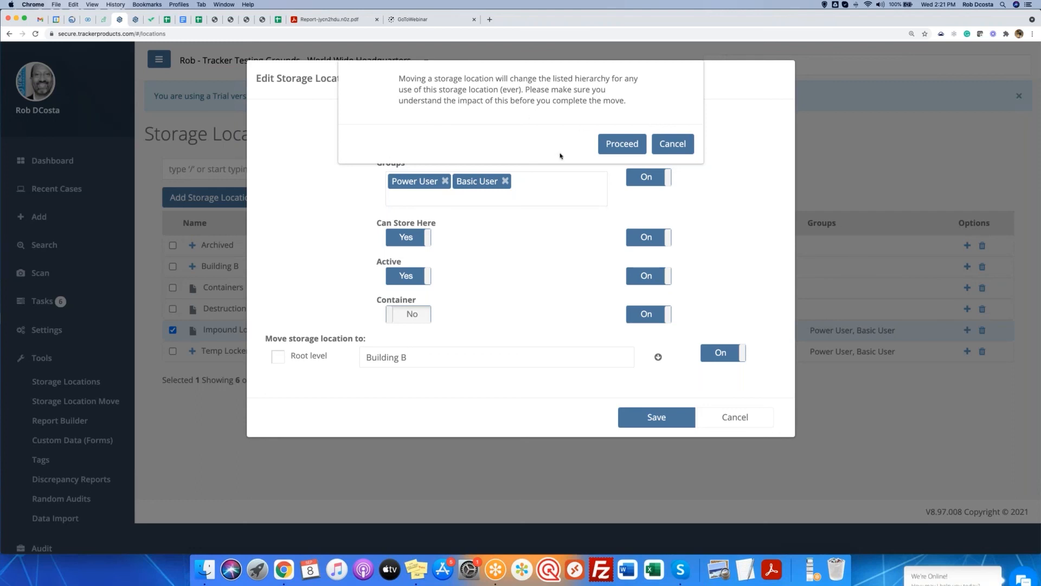
{"action": "left_click", "coordinate": [618, 144]}
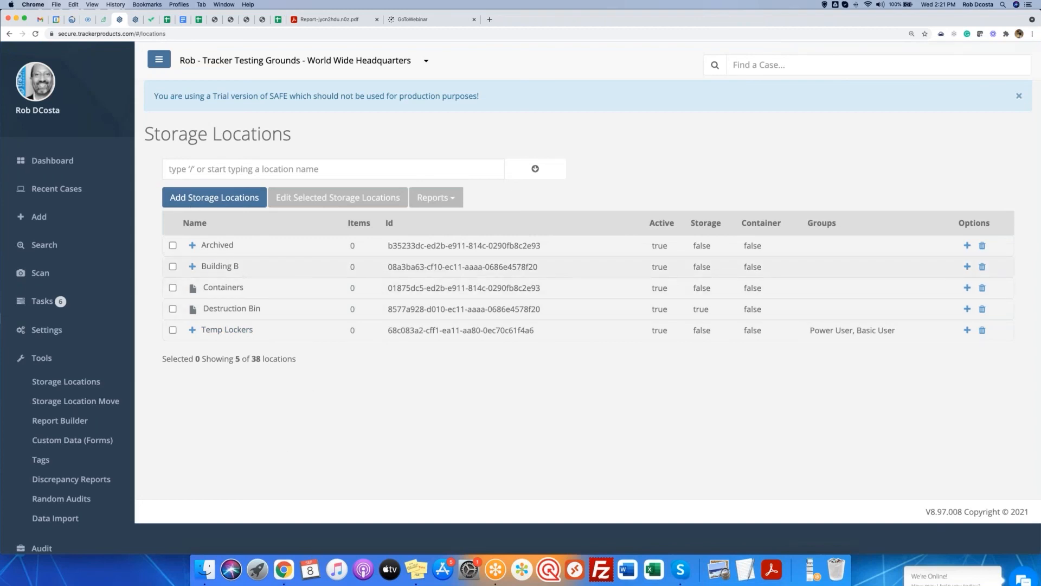
Expand Building B, review the groups and the Active, Storage and Container settings of Impound Lot A, then deselect it and collapse Building B.
{"action": "left_click", "coordinate": [193, 266]}
{"action": "left_click", "coordinate": [176, 289]}
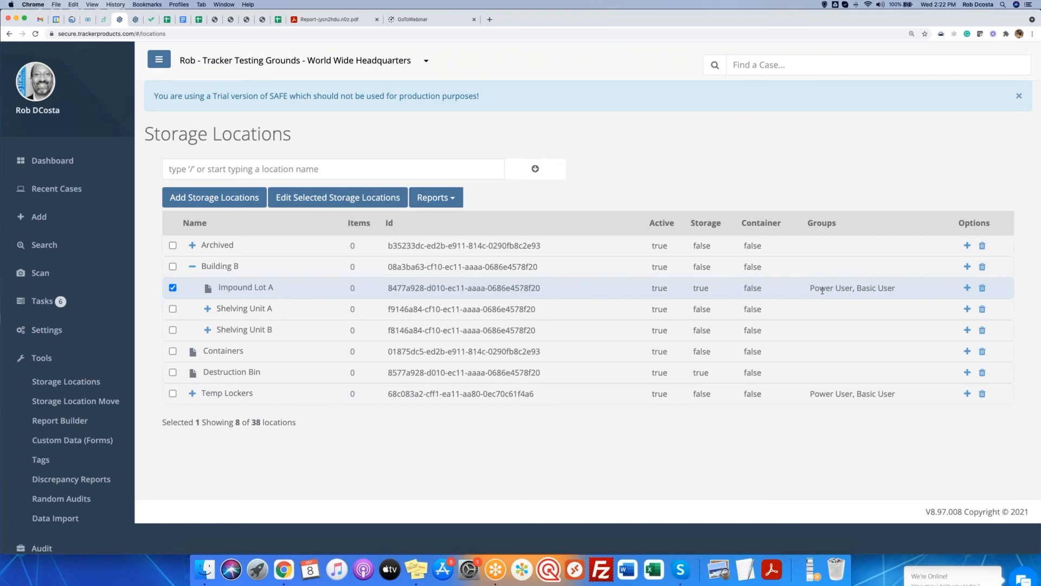
{"action": "left_click_drag", "start_coordinate": [808, 289], "coordinate": [916, 291]}
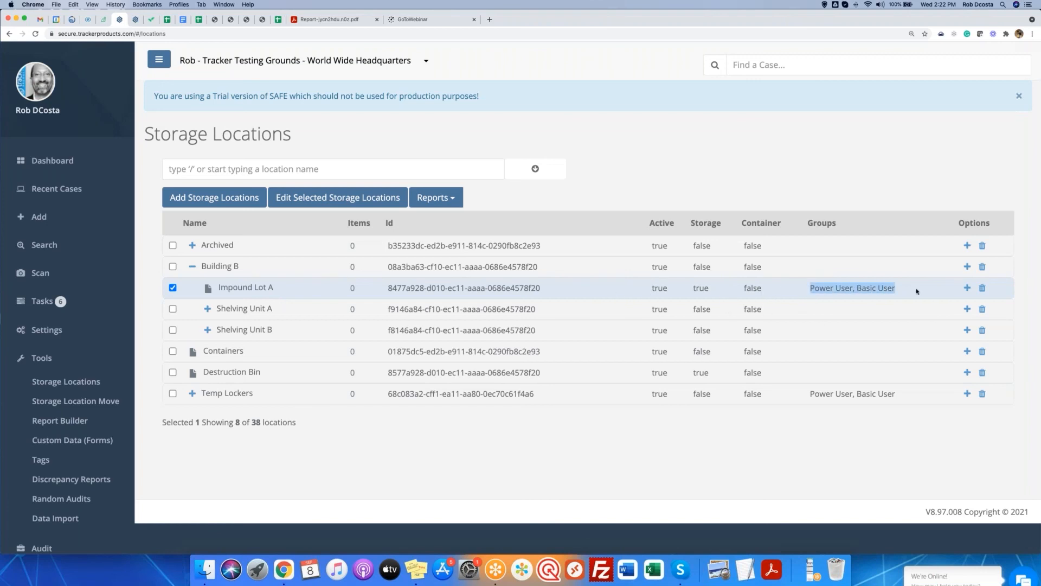
{"action": "left_click", "coordinate": [651, 290]}
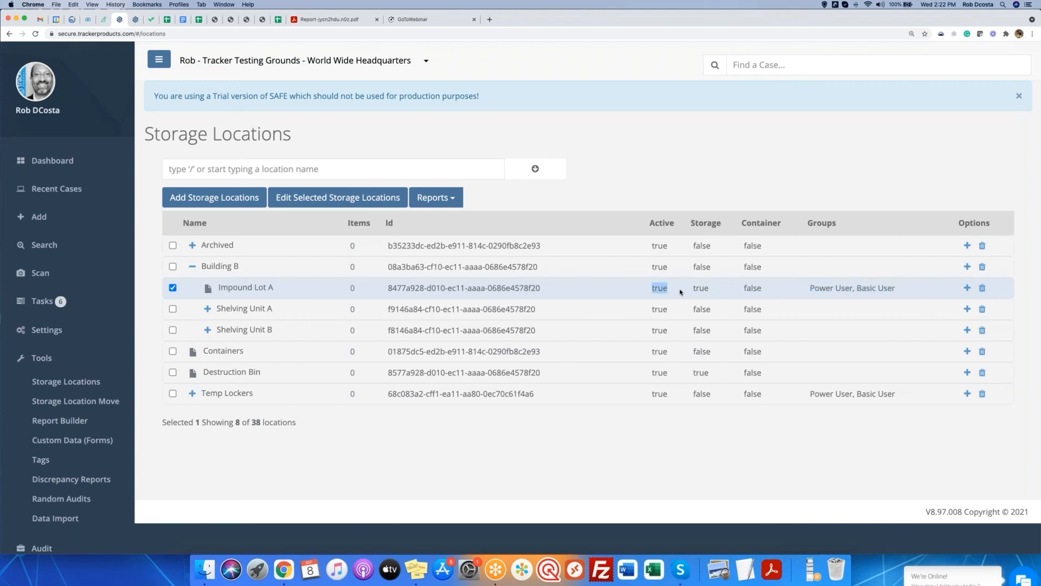
{"action": "double_click", "coordinate": [699, 288]}
{"action": "left_click", "coordinate": [758, 288]}
{"action": "double_click", "coordinate": [758, 289]}
{"action": "left_click", "coordinate": [172, 288]}
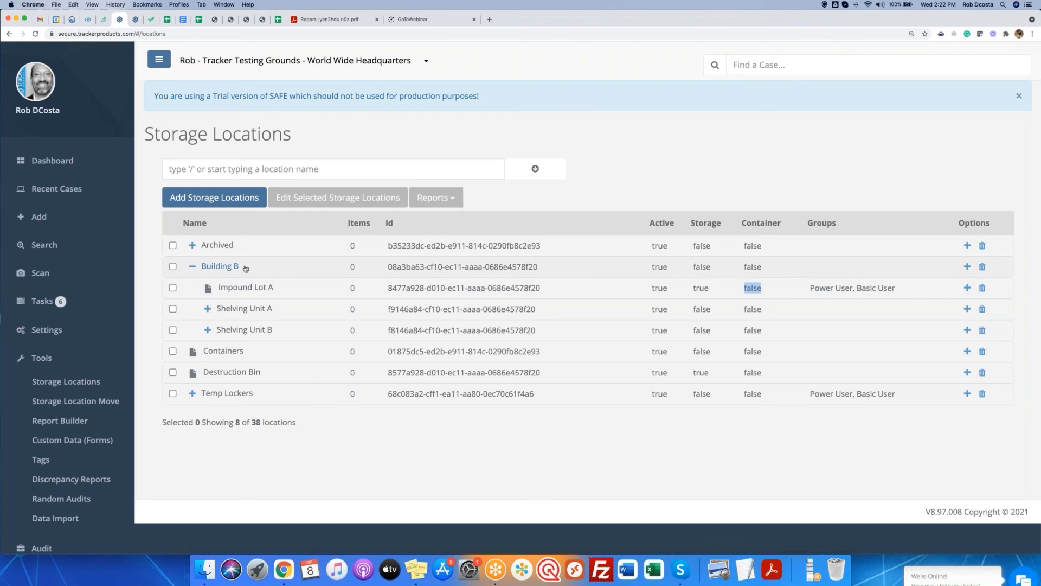
{"action": "left_click", "coordinate": [191, 267]}
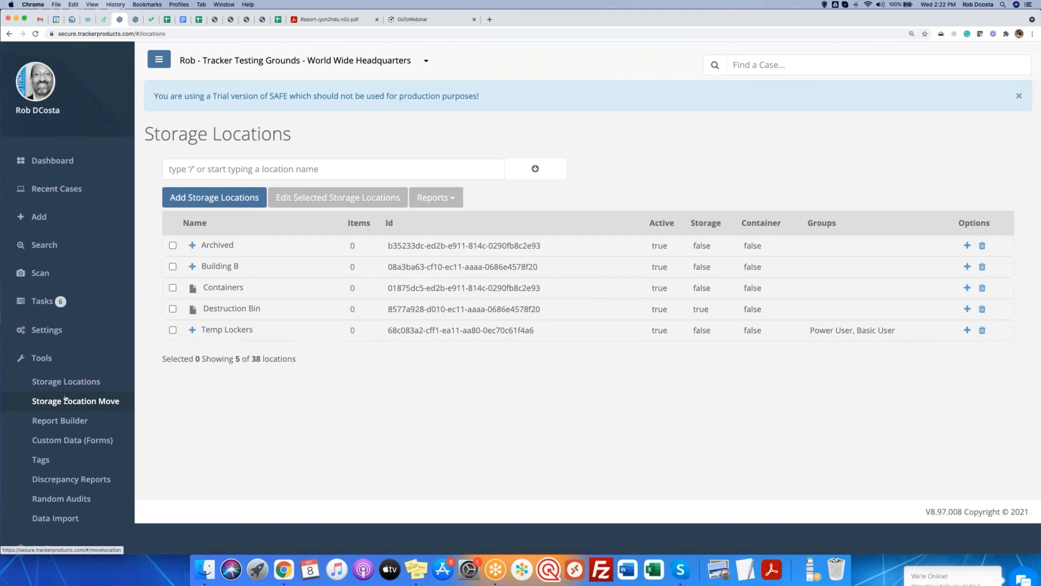
{"action": "left_click", "coordinate": [93, 404]}
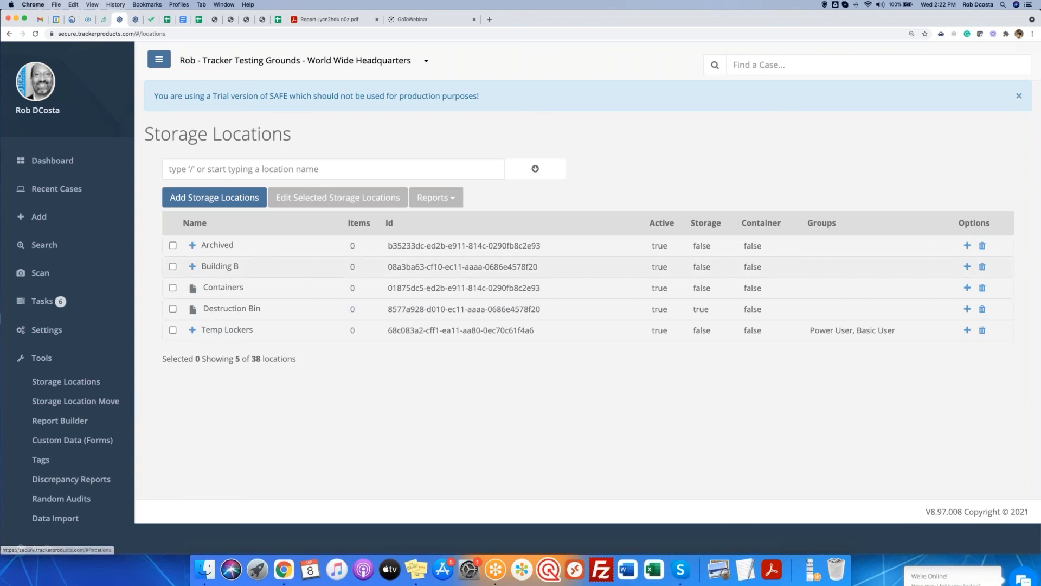
{"action": "triple_click", "coordinate": [238, 135]}
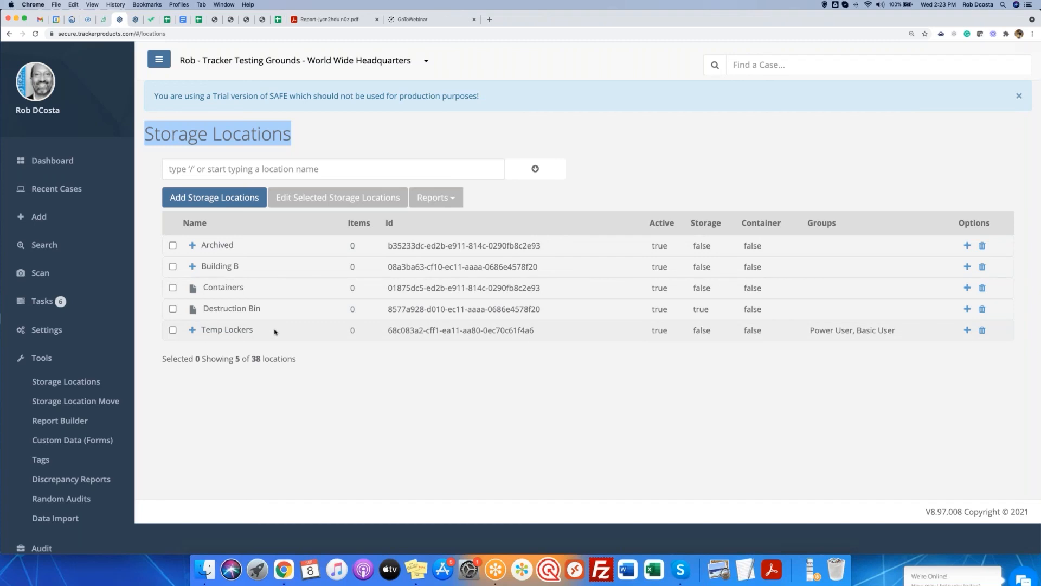
{"action": "left_click", "coordinate": [810, 577]}
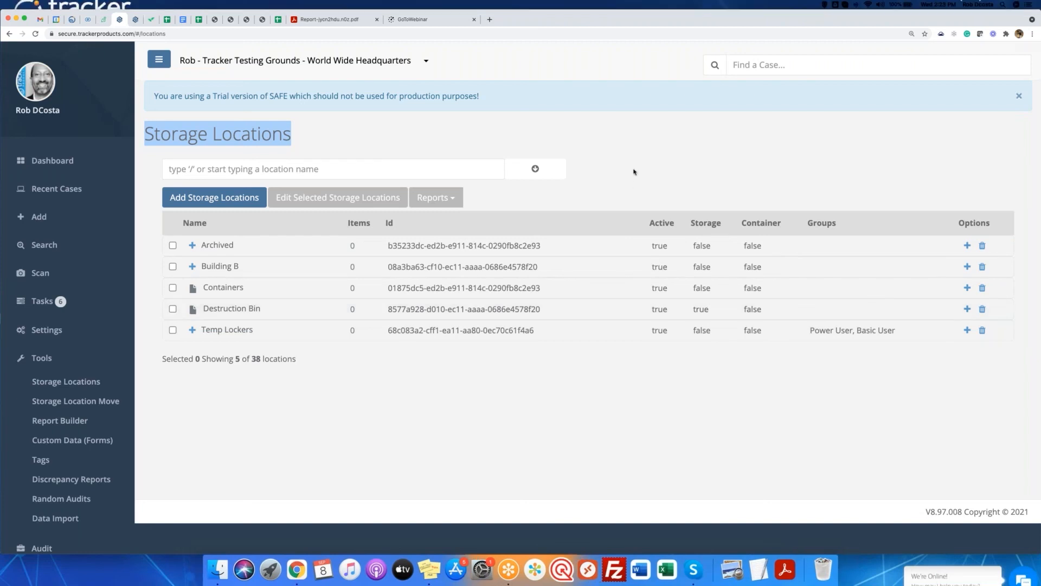